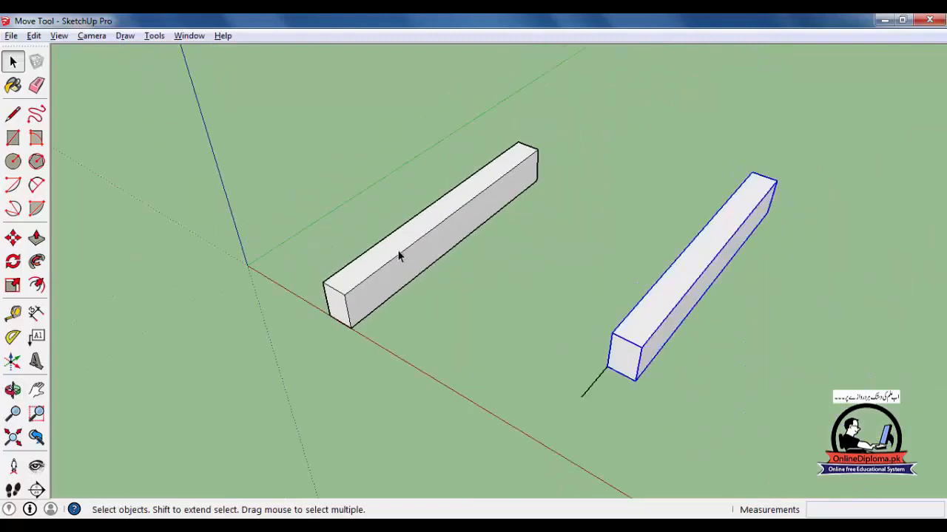
Draw a square about 21' 9" per side on the ground between the two beams, with one edge along the red axis
{"action": "left_click", "coordinate": [12, 138]}
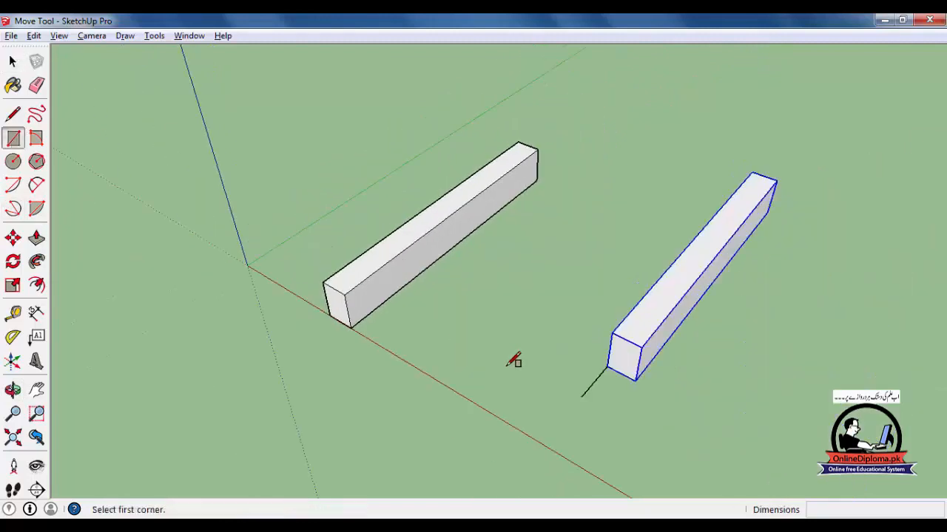
{"action": "left_click", "coordinate": [400, 358]}
{"action": "left_click", "coordinate": [547, 341]}
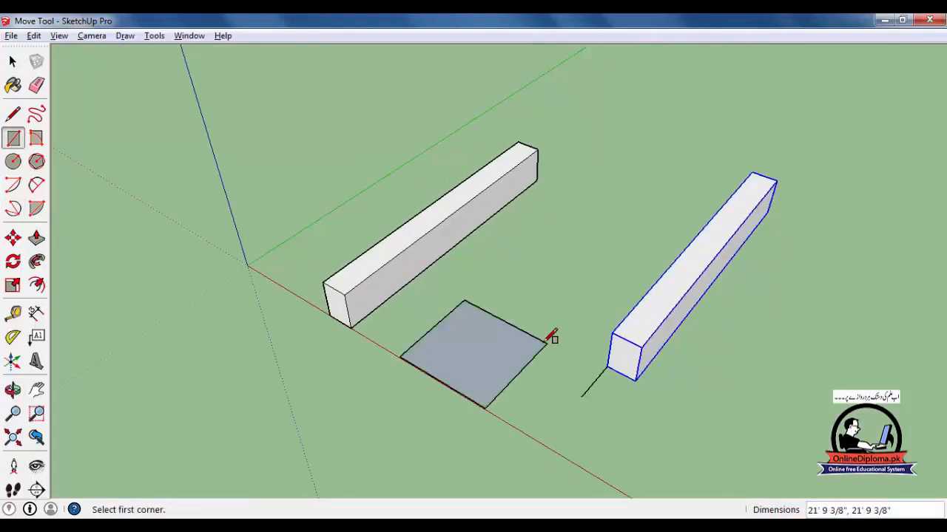
Offset the square's edges inward to form a smaller square inside it
{"action": "left_click", "coordinate": [36, 285]}
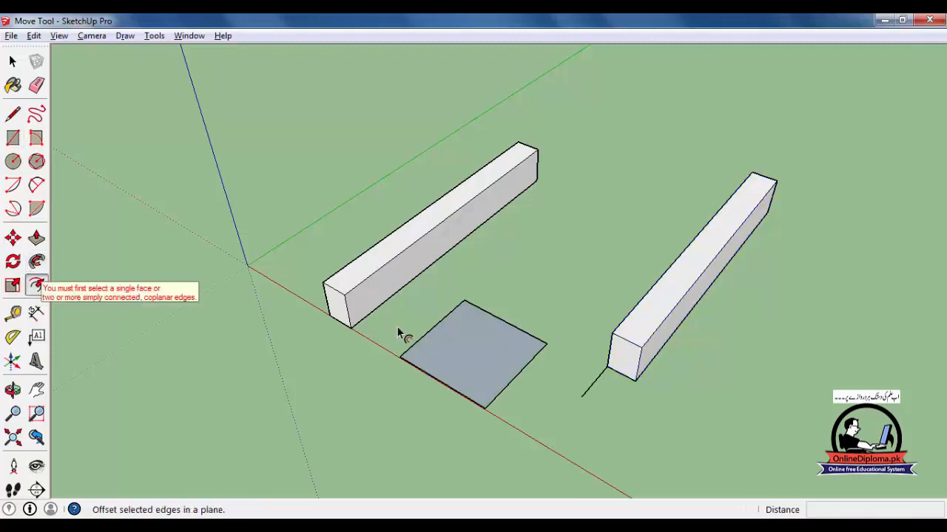
{"action": "left_click", "coordinate": [484, 326]}
{"action": "left_click", "coordinate": [479, 330]}
{"action": "scroll", "coordinate": [479, 330], "scroll_direction": "up", "scroll_amount": 2}
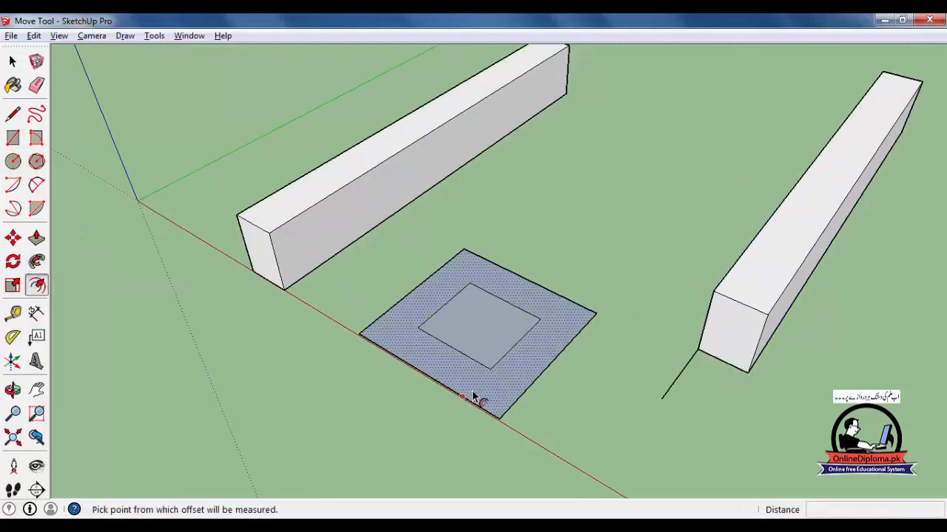
Try moving the inner square face vertically from its front corner to raise and sink it relative to the outer square
{"action": "left_click", "coordinate": [12, 61]}
{"action": "left_click", "coordinate": [456, 331]}
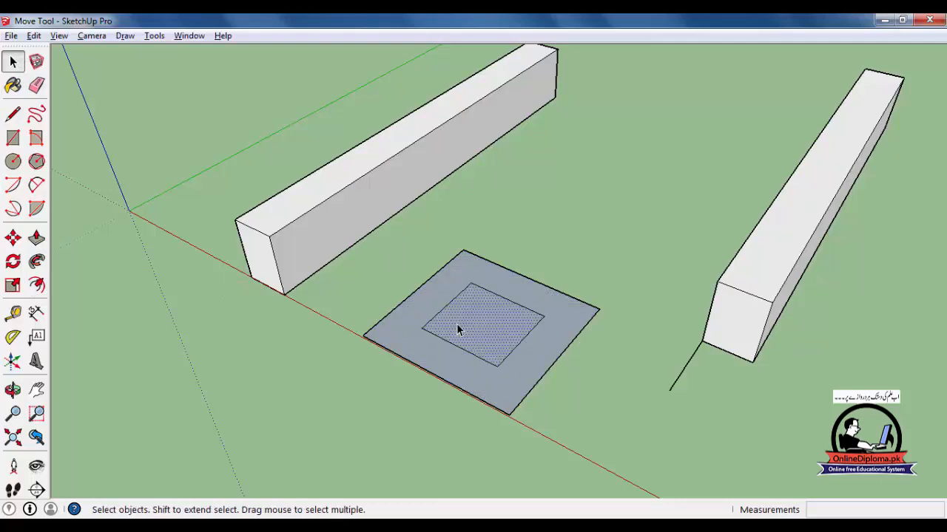
{"action": "scroll", "coordinate": [582, 386], "scroll_direction": "up", "scroll_amount": 3}
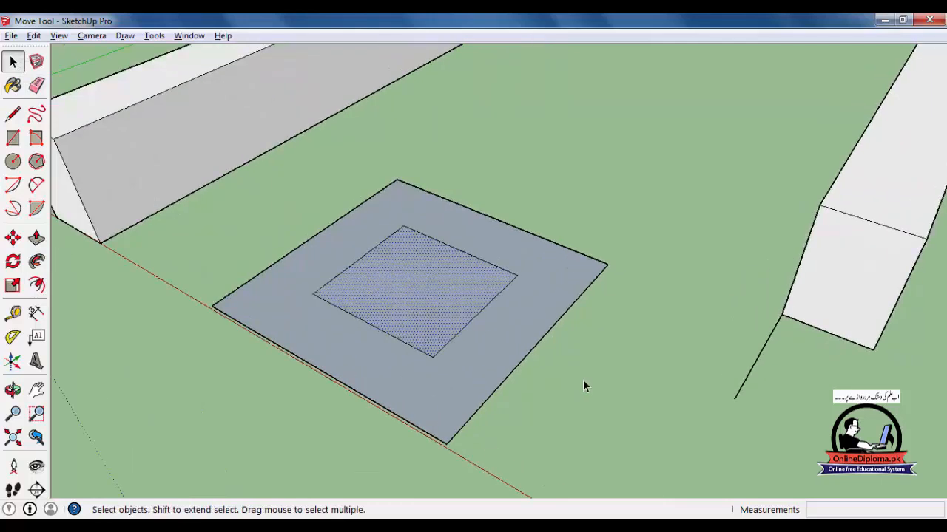
{"action": "left_click", "coordinate": [13, 237]}
{"action": "left_click", "coordinate": [436, 355]}
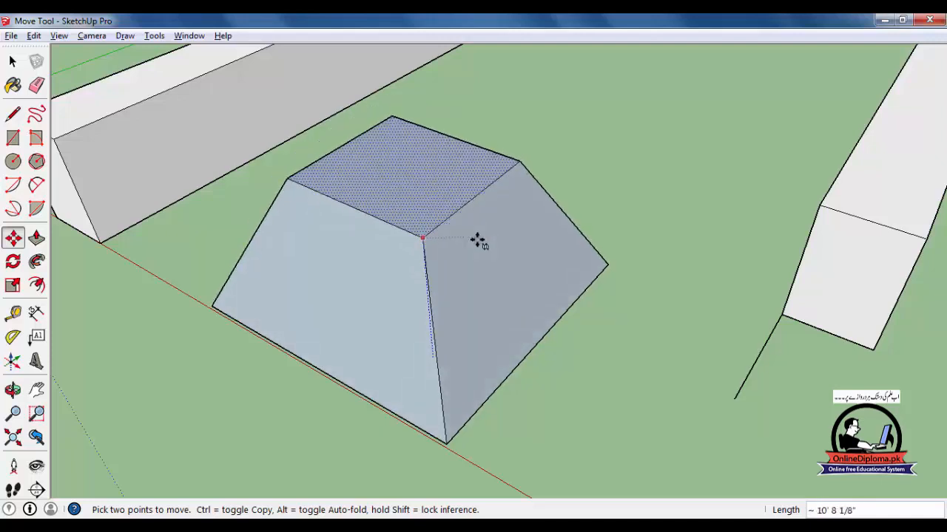
{"action": "scroll", "coordinate": [482, 293], "scroll_direction": "down", "scroll_amount": 3}
{"action": "middle_click_drag", "start_coordinate": [450, 301], "coordinate": [448, 278]}
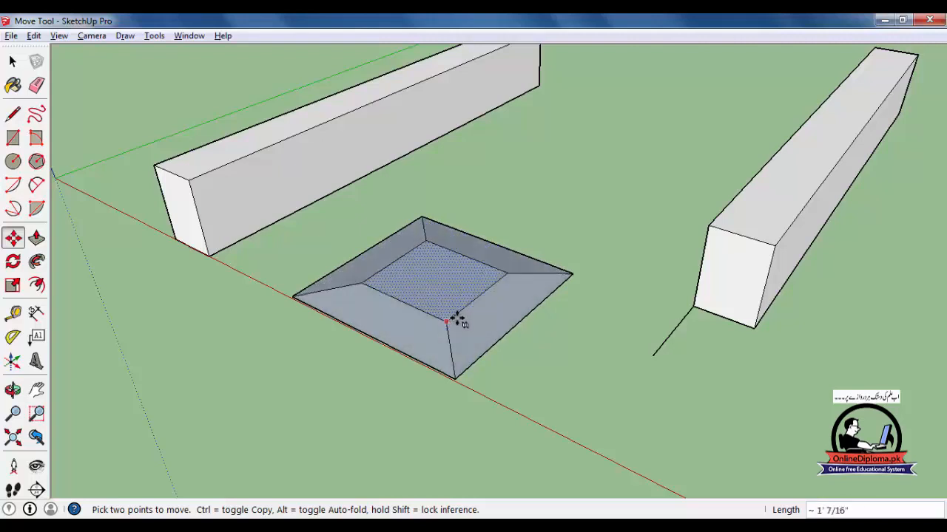
{"action": "left_click", "coordinate": [459, 318]}
Copy the inner square face with the Move tool to the ground outside the large square, about 22' 1" away
{"action": "middle_click_drag", "start_coordinate": [439, 367], "coordinate": [402, 422]}
{"action": "scroll", "coordinate": [449, 326], "scroll_direction": "up", "scroll_amount": 3}
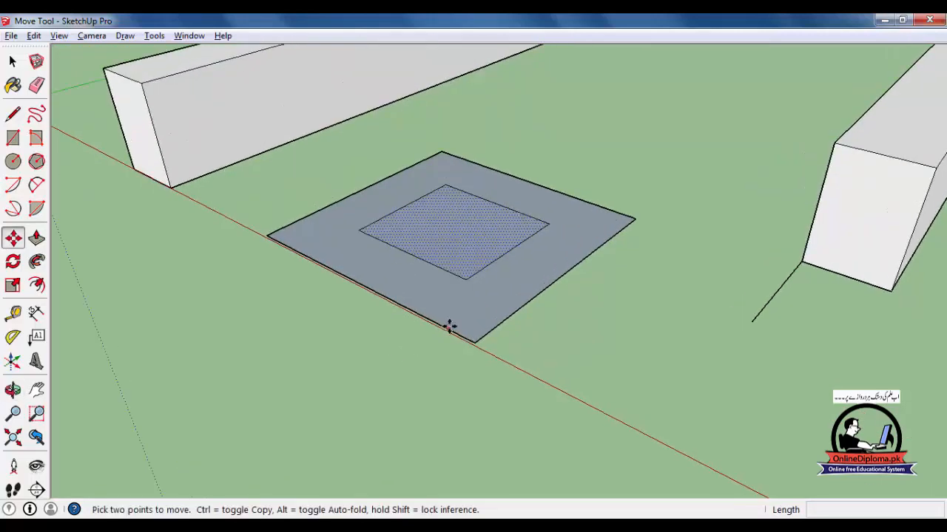
{"action": "left_click", "coordinate": [471, 279]}
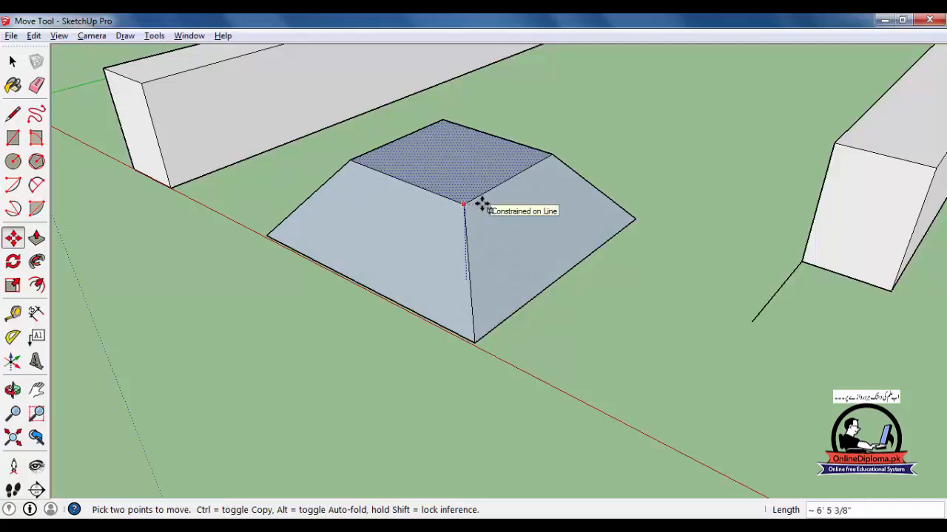
{"action": "key", "text": "ctrl"}
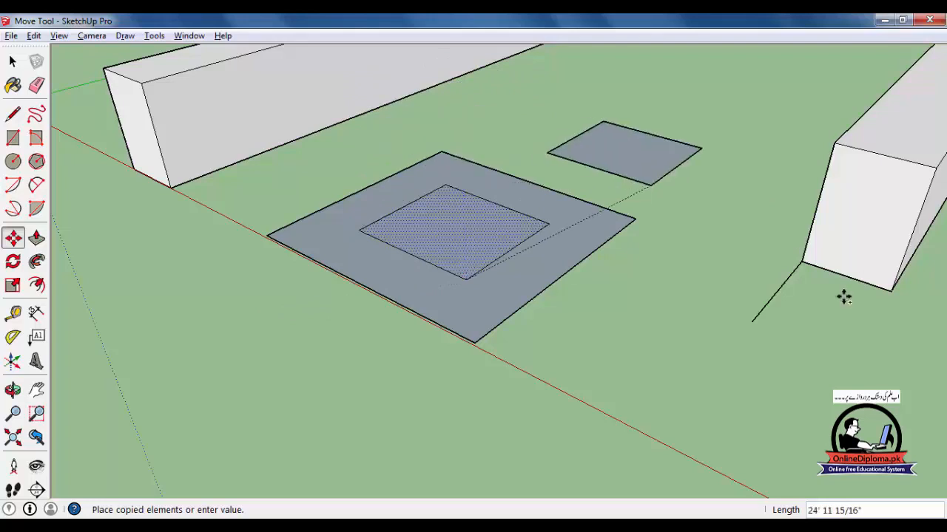
{"action": "scroll", "coordinate": [657, 344], "scroll_direction": "down", "scroll_amount": 3}
{"action": "left_click", "coordinate": [706, 410]}
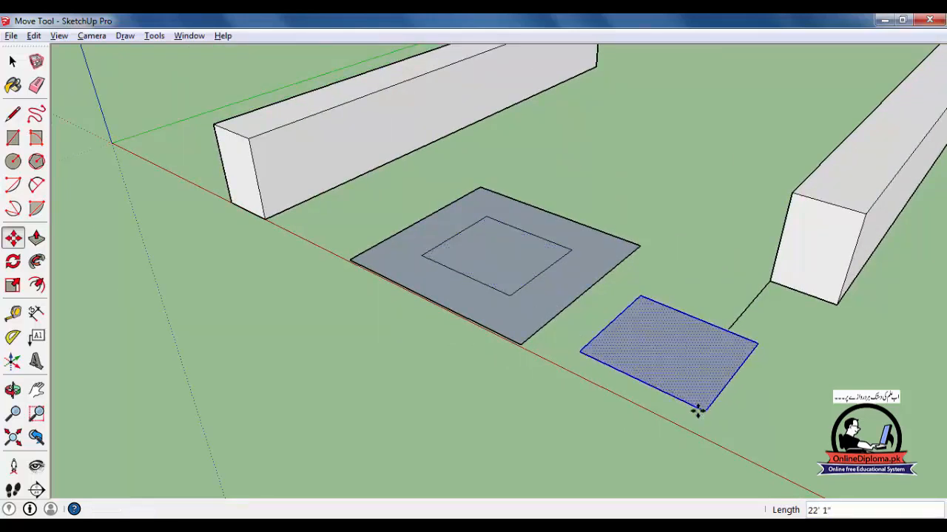
Delete the copied small square lying beside the large square
{"action": "scroll", "coordinate": [706, 399], "scroll_direction": "up", "scroll_amount": 3}
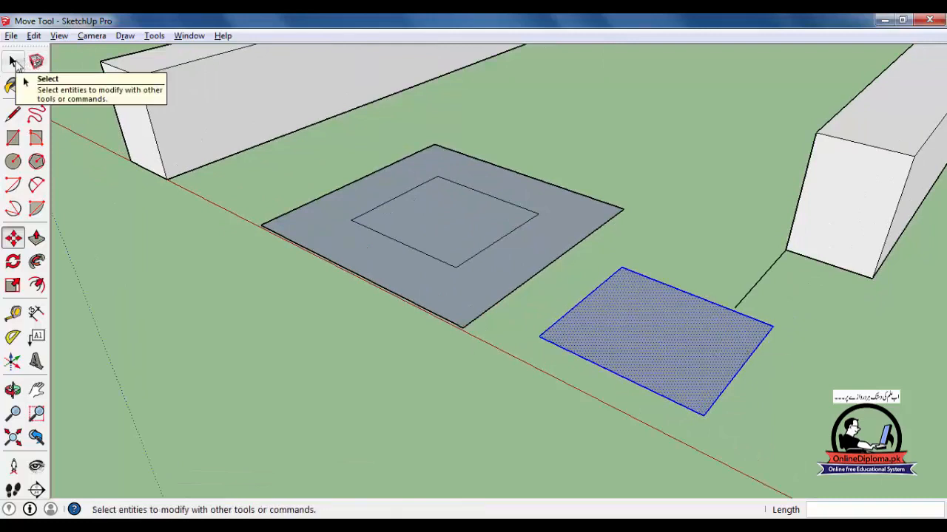
{"action": "left_click", "coordinate": [14, 62]}
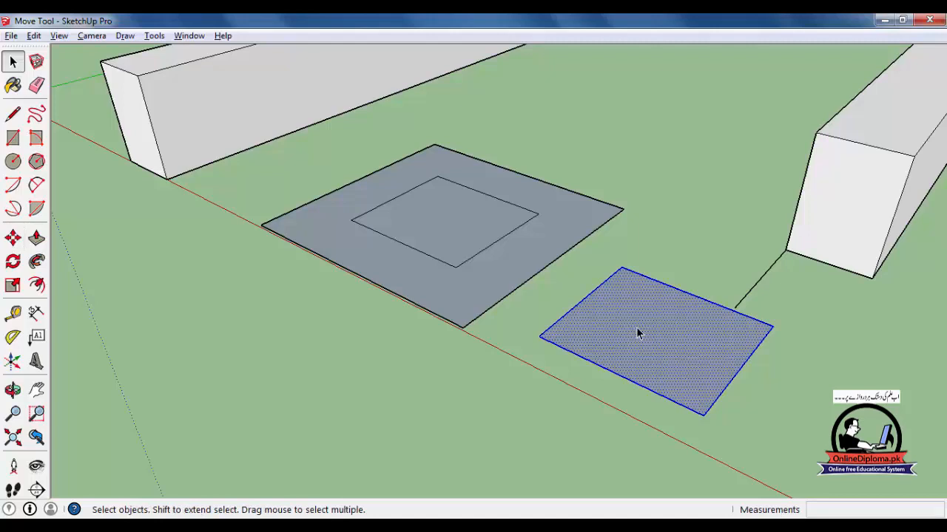
{"action": "key", "text": "Delete"}
Move the inner square face about 21' 6" out of the large square by its front corner and undo that move
{"action": "scroll", "coordinate": [637, 328], "scroll_direction": "up", "scroll_amount": 1}
{"action": "left_click", "coordinate": [464, 240]}
{"action": "left_click", "coordinate": [461, 236]}
{"action": "left_click", "coordinate": [436, 232]}
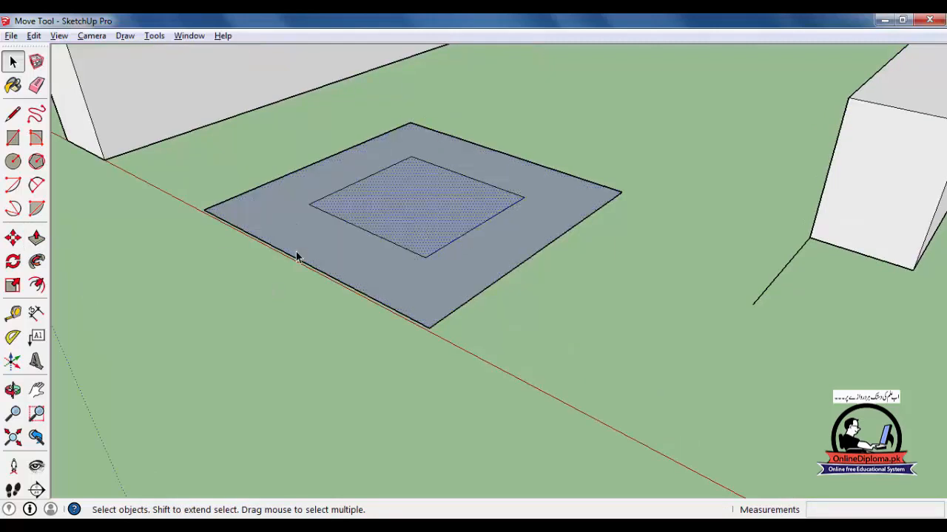
{"action": "left_click", "coordinate": [12, 238]}
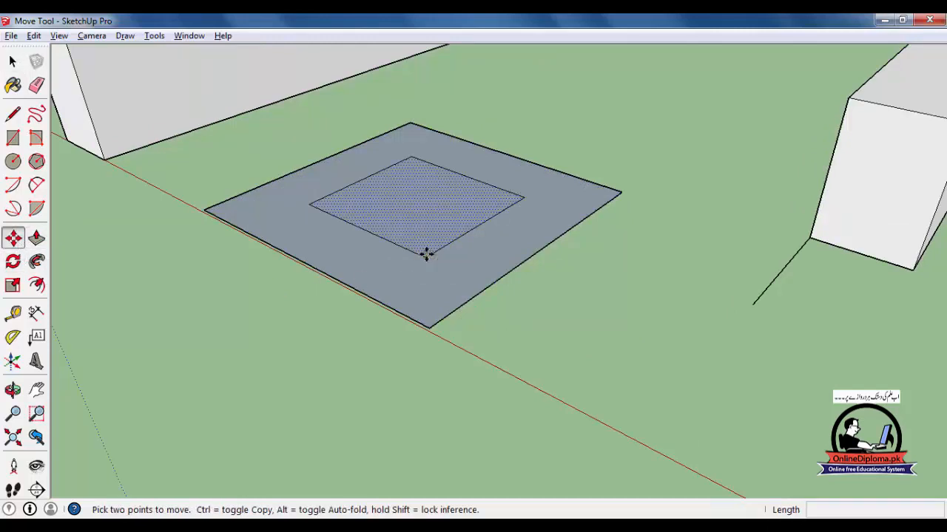
{"action": "left_click", "coordinate": [426, 253]}
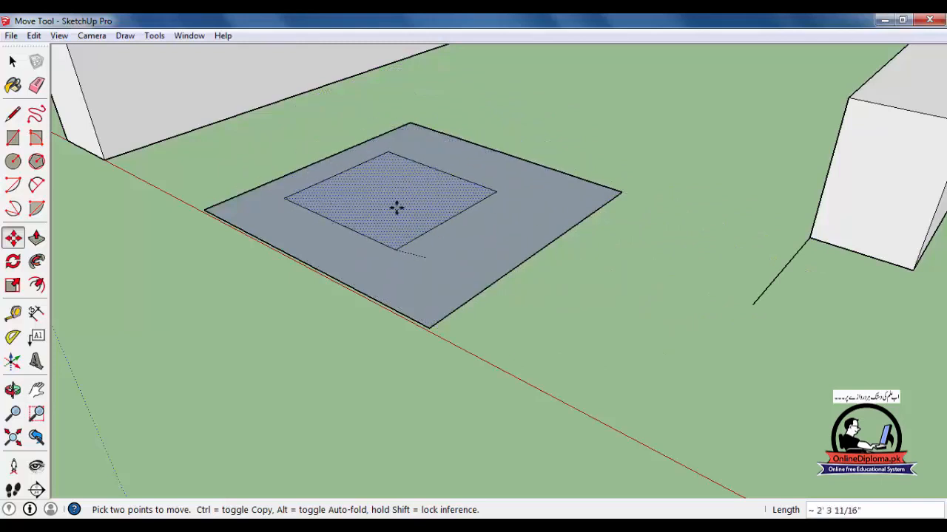
{"action": "left_click", "coordinate": [710, 427]}
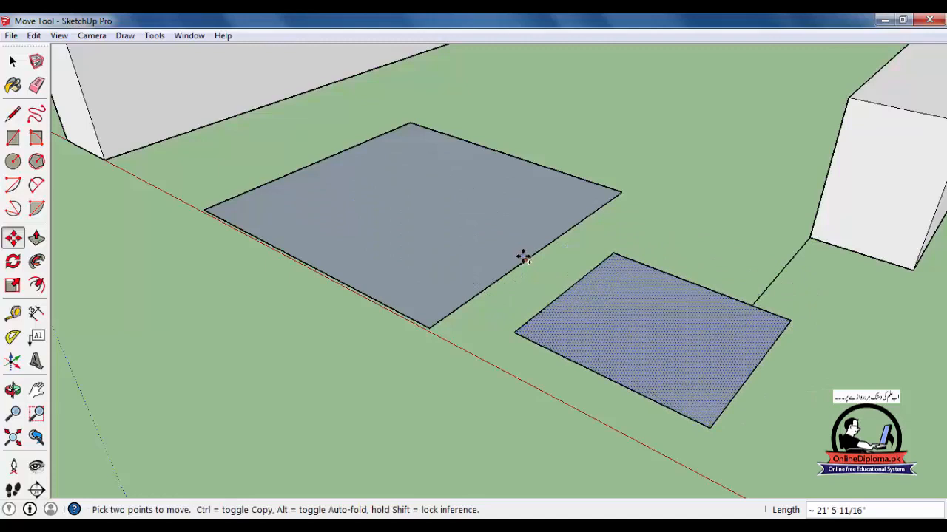
{"action": "key", "text": "ctrl+z"}
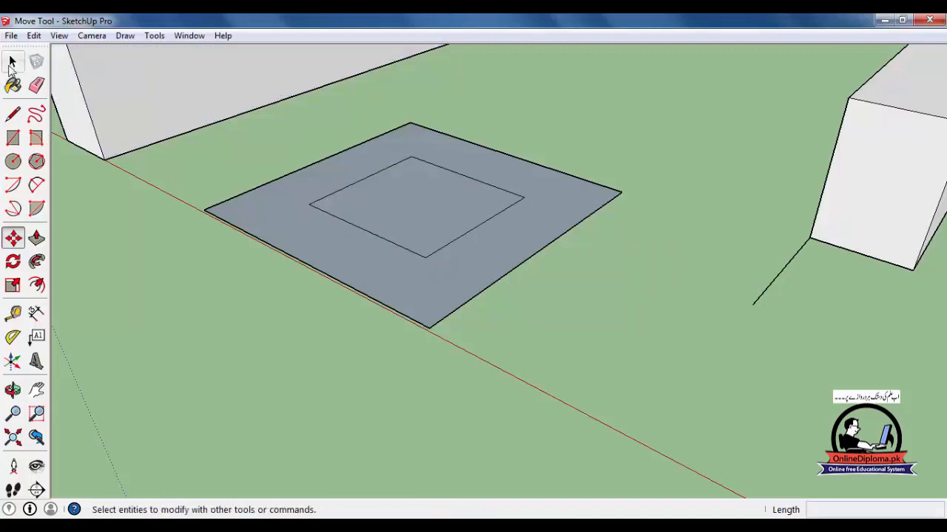
Move the inner square face by its rear corner out of the large square onto the ground near the red axis
{"action": "left_click", "coordinate": [12, 63]}
{"action": "middle_click_drag", "start_coordinate": [459, 291], "coordinate": [544, 326]}
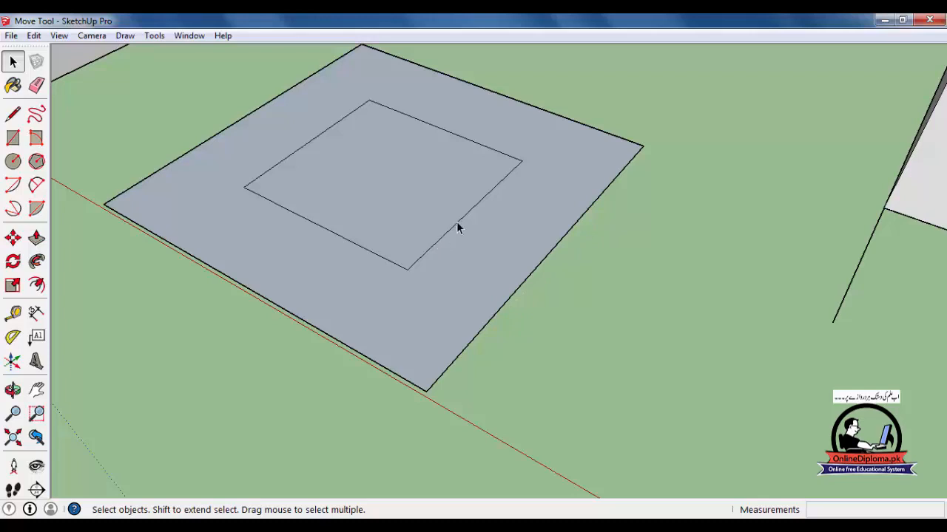
{"action": "scroll", "coordinate": [488, 322], "scroll_direction": "down", "scroll_amount": 3}
{"action": "middle_click_drag", "start_coordinate": [522, 355], "coordinate": [509, 231]}
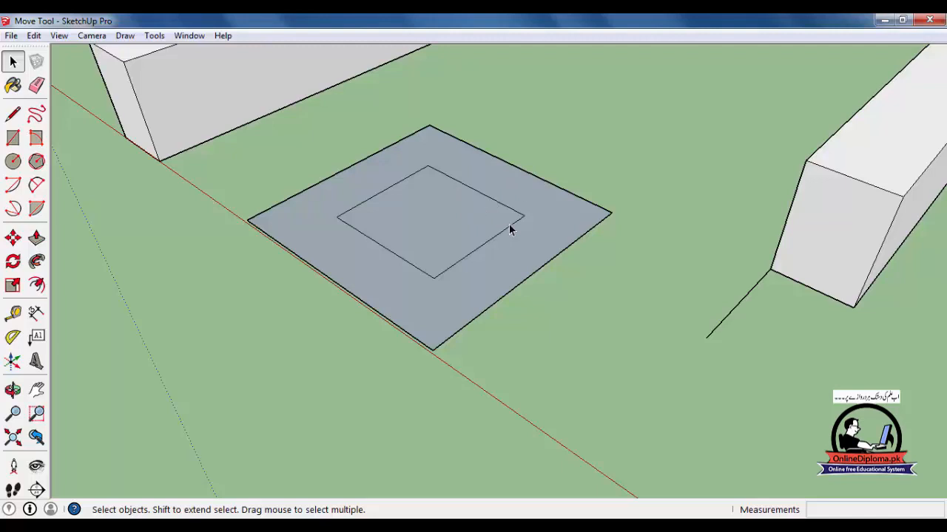
{"action": "left_click", "coordinate": [437, 240]}
{"action": "left_click", "coordinate": [12, 238]}
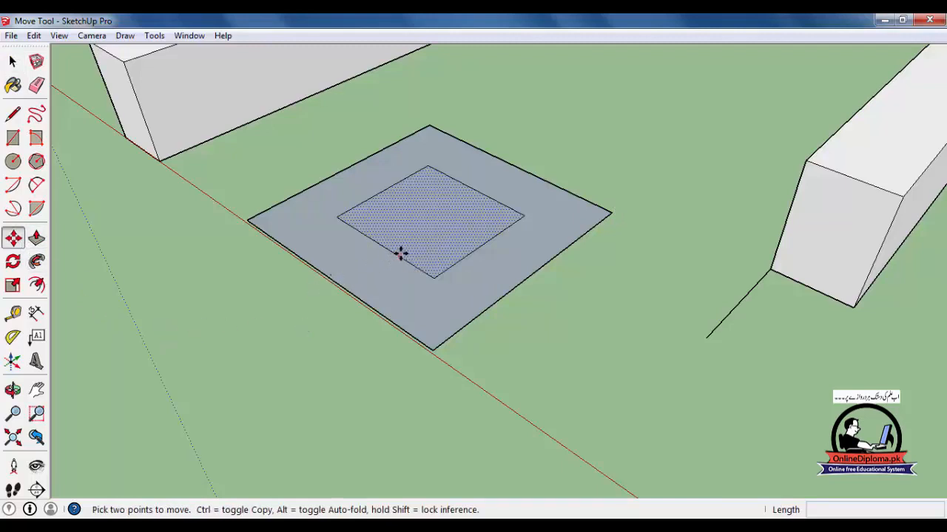
{"action": "left_click", "coordinate": [431, 165]}
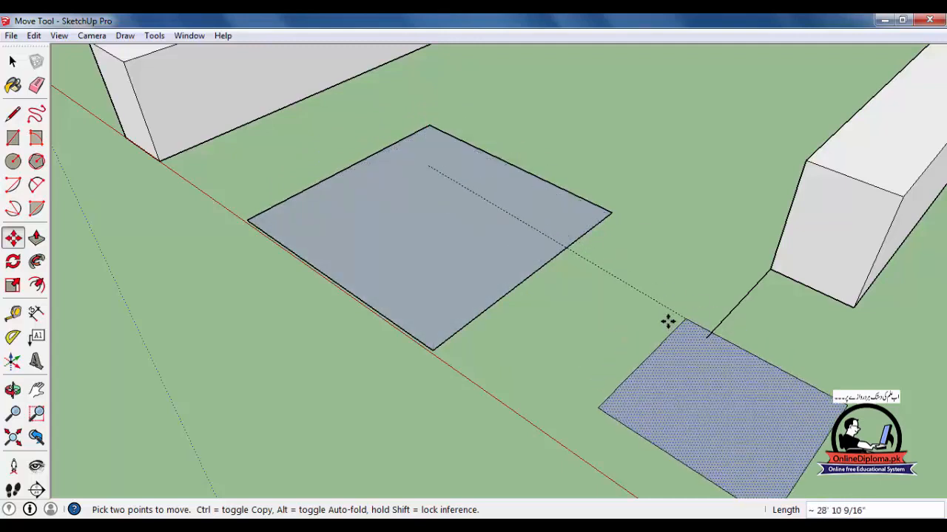
{"action": "left_click", "coordinate": [601, 303]}
{"action": "scroll", "coordinate": [609, 395], "scroll_direction": "up", "scroll_amount": 1}
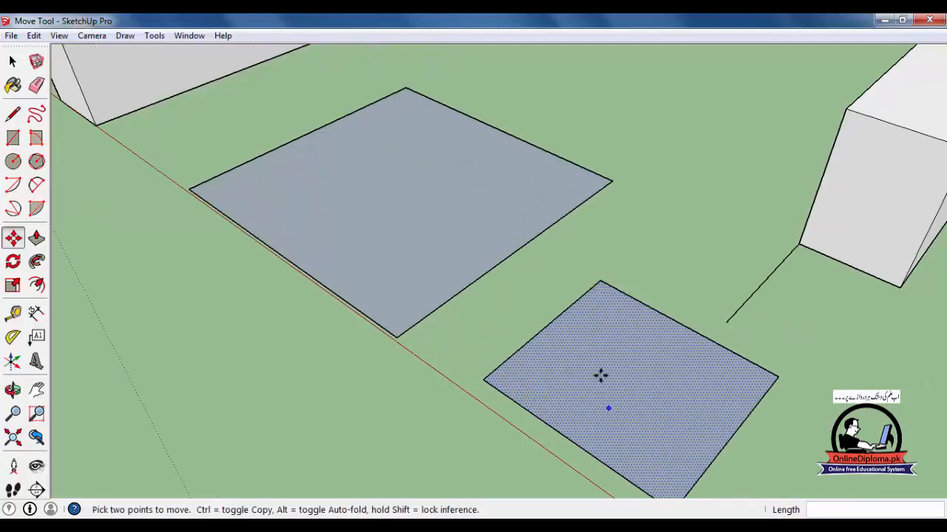
{"action": "key", "text": "space"}
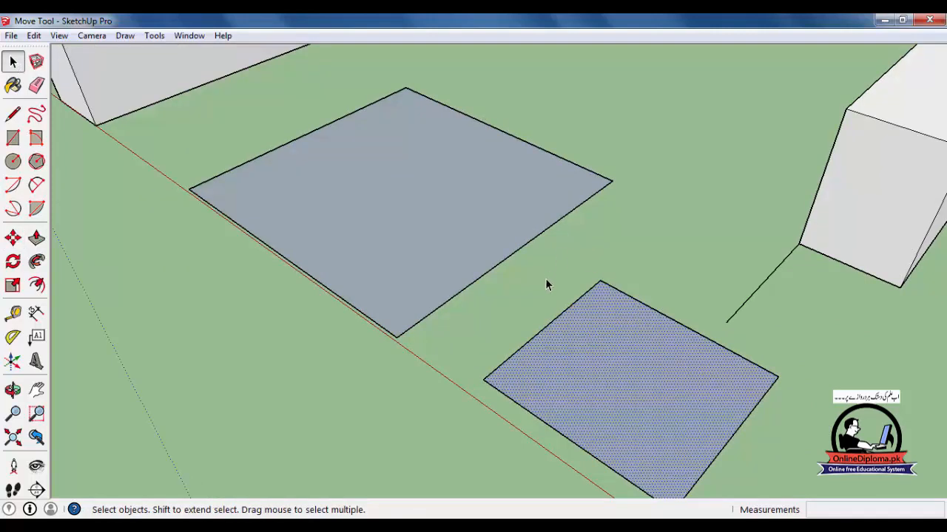
Try moving the small square by its corner toward the short line at the beam's end, and cancel the move
{"action": "scroll", "coordinate": [555, 318], "scroll_direction": "down", "scroll_amount": 3}
{"action": "middle_click_drag", "start_coordinate": [562, 363], "coordinate": [608, 419]}
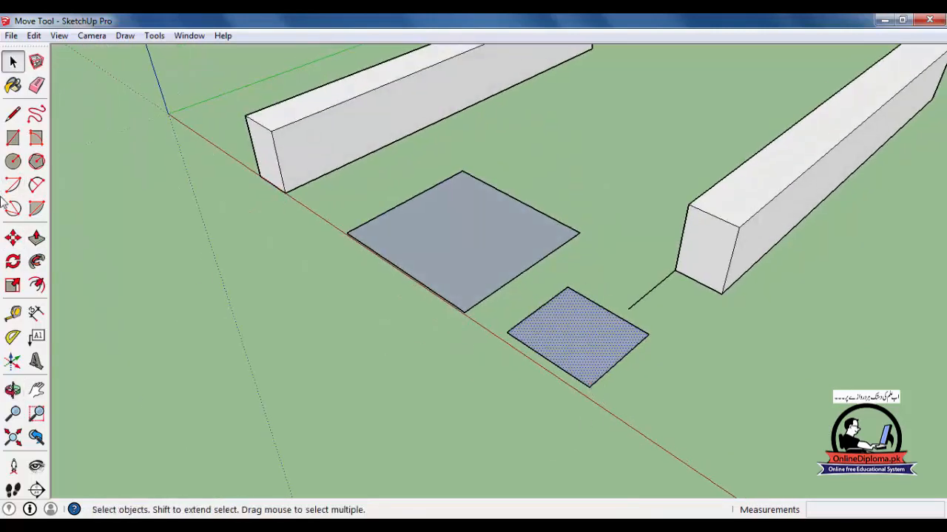
{"action": "left_click", "coordinate": [12, 238]}
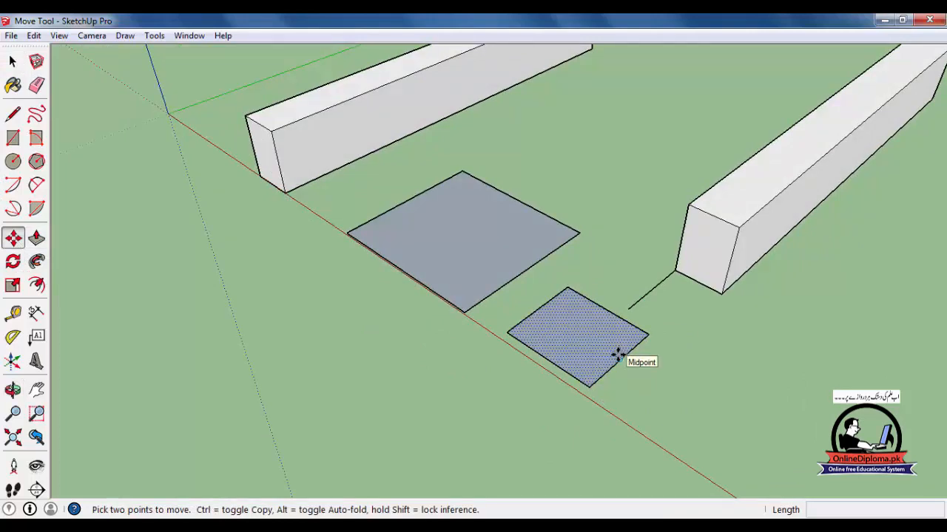
{"action": "left_click", "coordinate": [645, 335]}
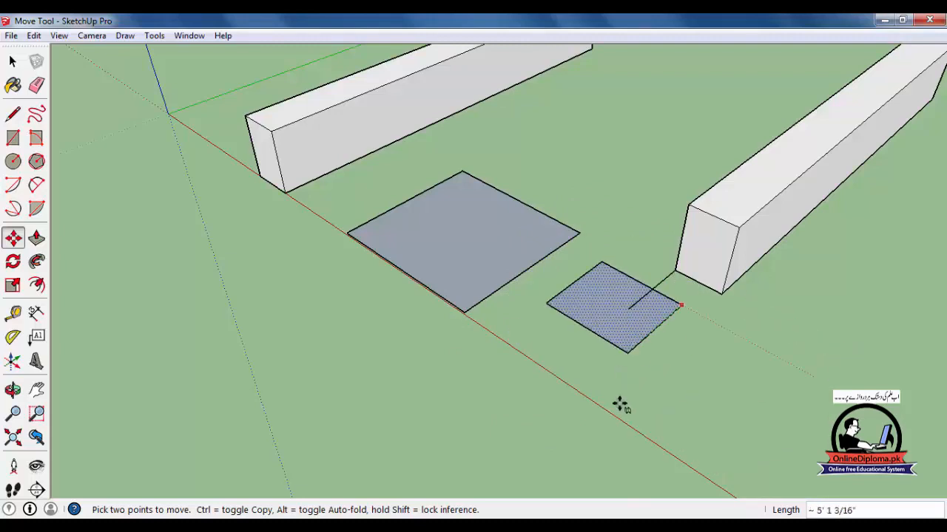
{"action": "key", "text": "Escape"}
{"action": "scroll", "coordinate": [668, 332], "scroll_direction": "down", "scroll_amount": 2}
{"action": "middle_click_drag", "start_coordinate": [671, 331], "coordinate": [665, 328]}
{"action": "scroll", "coordinate": [661, 323], "scroll_direction": "down", "scroll_amount": 2}
{"action": "scroll", "coordinate": [656, 323], "scroll_direction": "down", "scroll_amount": 3}
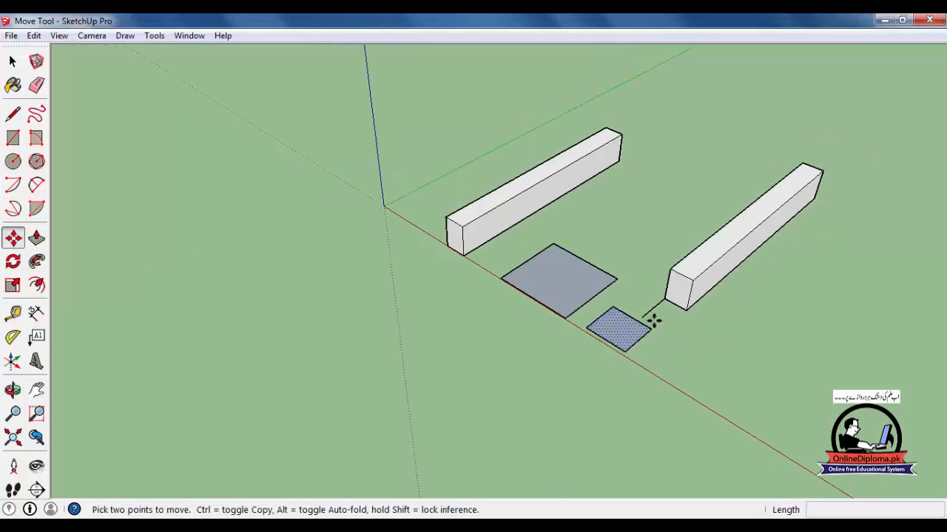
{"action": "key", "text": "Escape"}
Select the long beam that touches the short line
{"action": "middle_click_drag", "start_coordinate": [663, 337], "coordinate": [460, 306]}
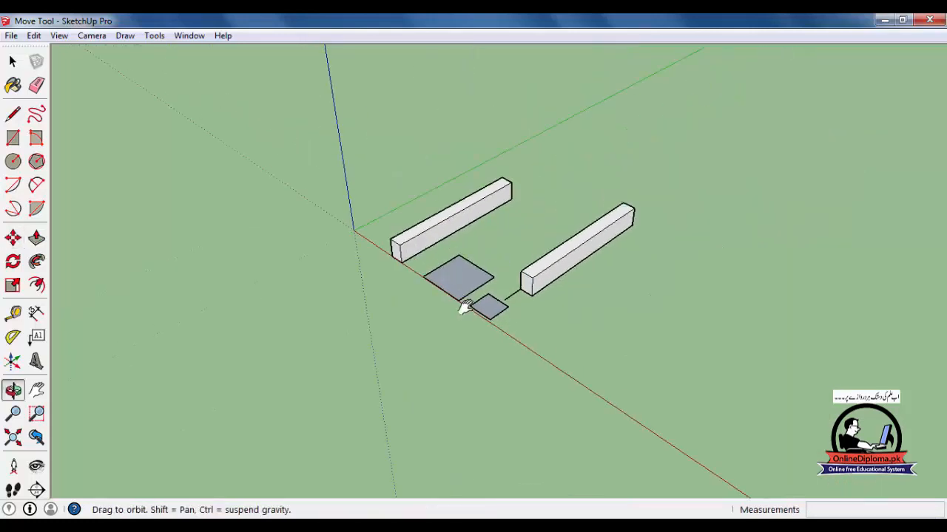
{"action": "scroll", "coordinate": [455, 304], "scroll_direction": "up", "scroll_amount": 3}
{"action": "left_click", "coordinate": [12, 64]}
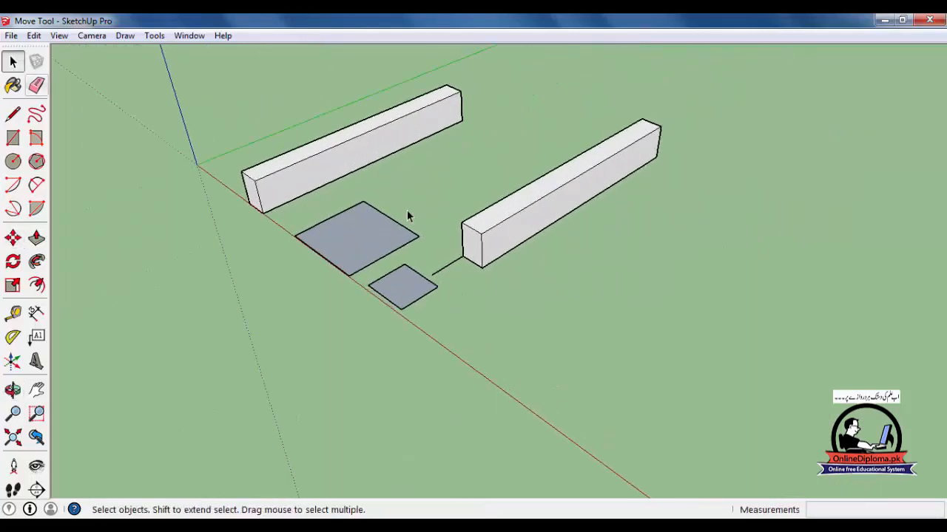
{"action": "left_click", "coordinate": [507, 237]}
{"action": "scroll", "coordinate": [521, 198], "scroll_direction": "up", "scroll_amount": 3}
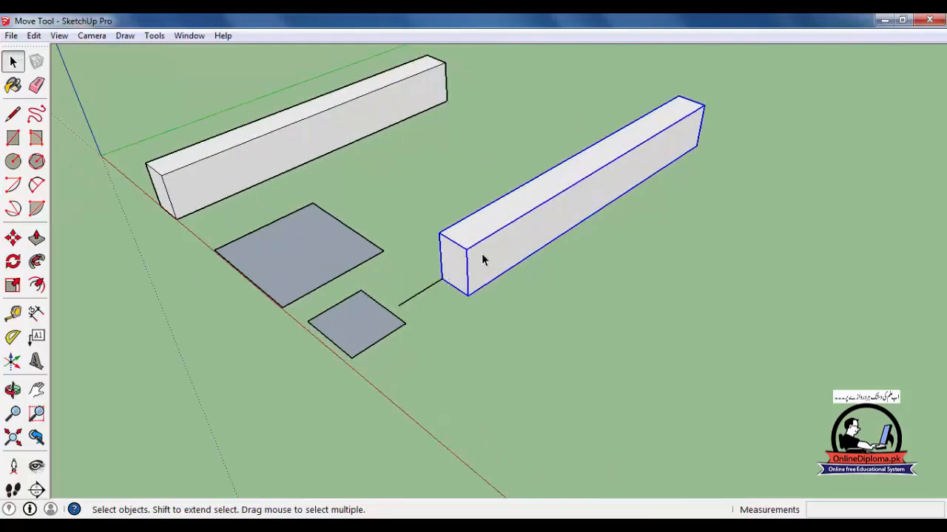
{"action": "scroll", "coordinate": [481, 254], "scroll_direction": "up", "scroll_amount": 1}
{"action": "middle_click_drag", "start_coordinate": [481, 254], "coordinate": [492, 279]}
{"action": "scroll", "coordinate": [489, 232], "scroll_direction": "up", "scroll_amount": 2}
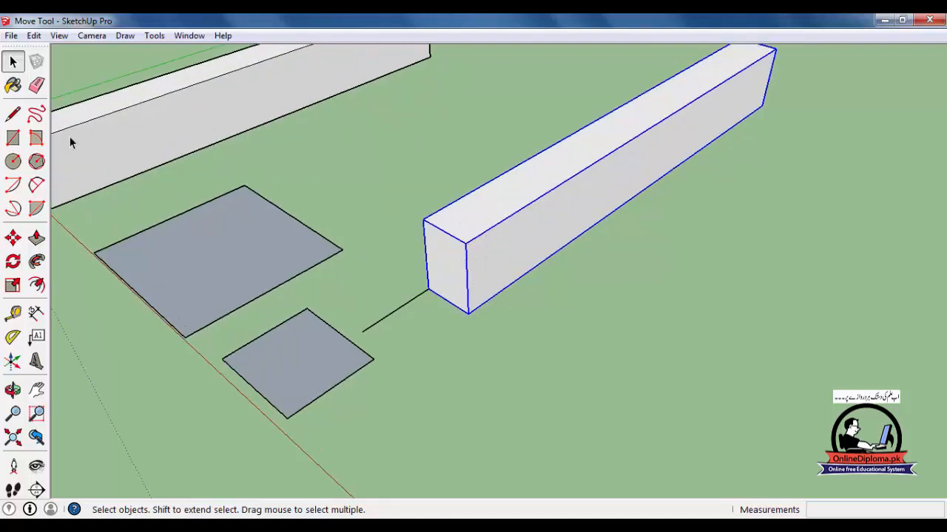
{"action": "middle_click_drag", "start_coordinate": [475, 239], "coordinate": [498, 291]}
{"action": "scroll", "coordinate": [498, 290], "scroll_direction": "down", "scroll_amount": 4}
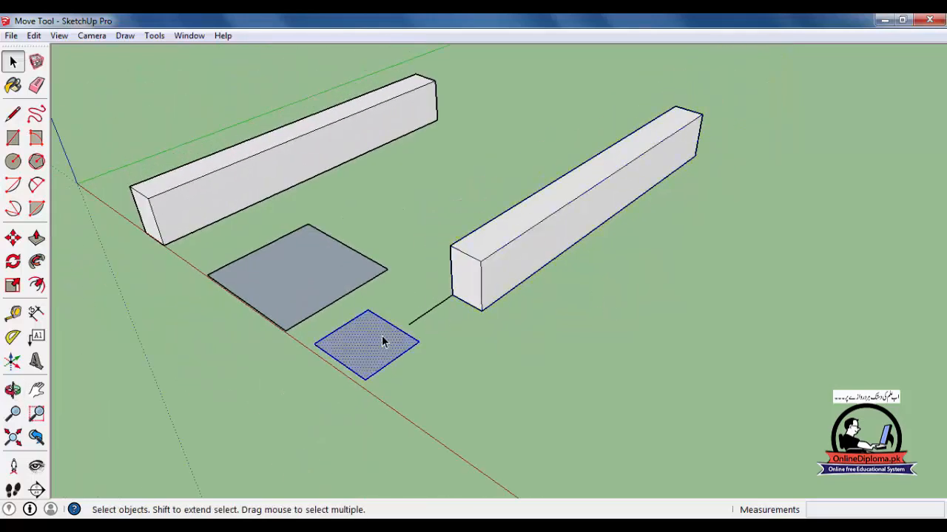
{"action": "left_click", "coordinate": [525, 272]}
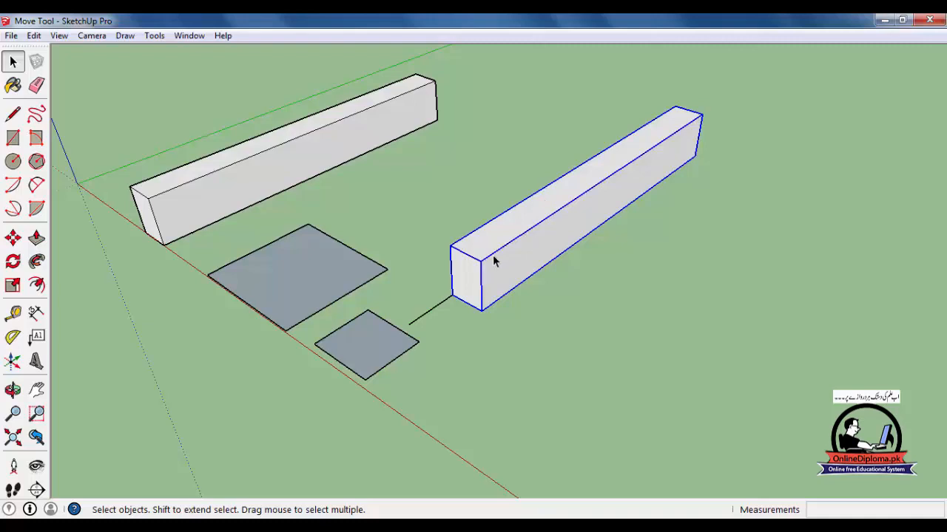
Draw a square of about 8' 10" per side on the ground in front of the long beam and save the model
{"action": "left_click", "coordinate": [13, 138]}
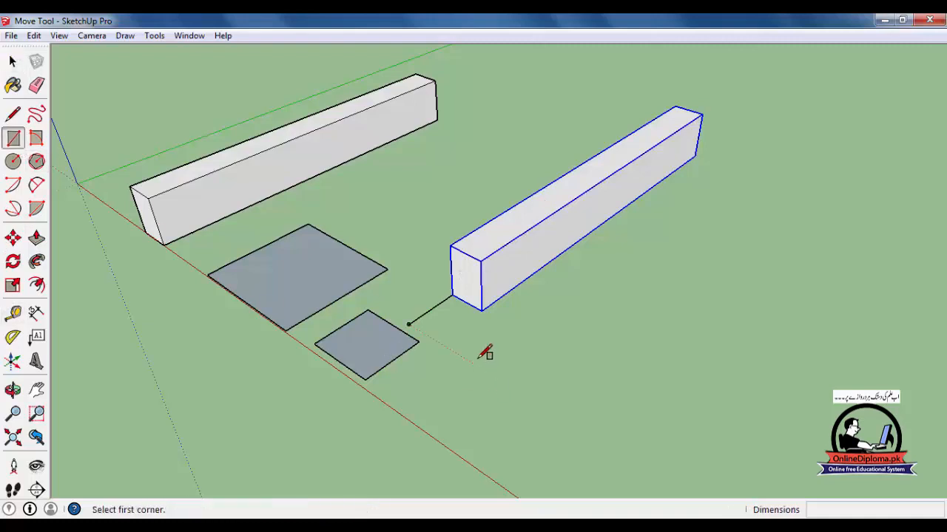
{"action": "left_click", "coordinate": [503, 363]}
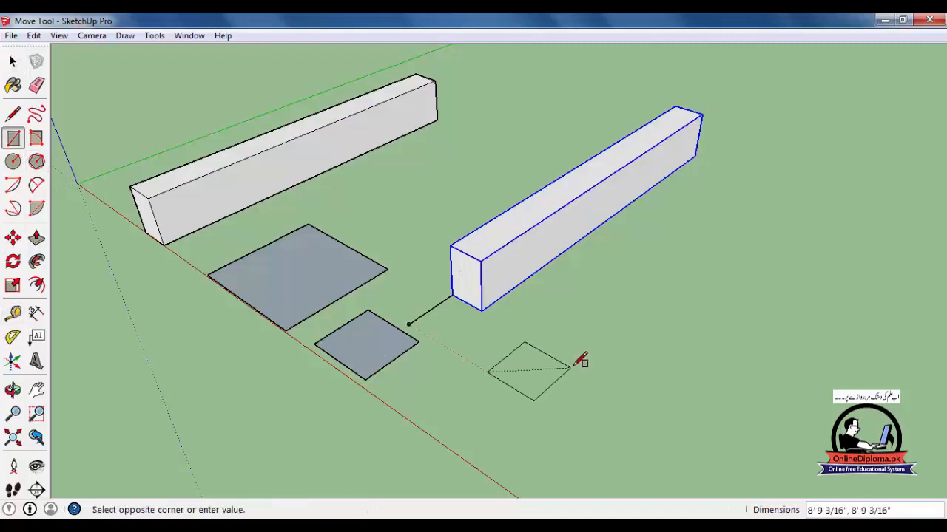
{"action": "left_click", "coordinate": [571, 366]}
{"action": "left_click", "coordinate": [12, 37]}
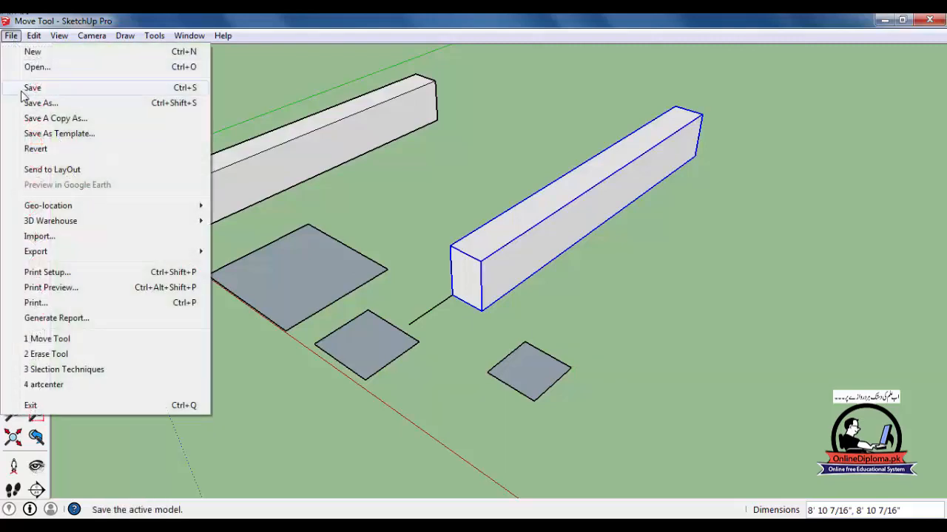
{"action": "left_click", "coordinate": [30, 87]}
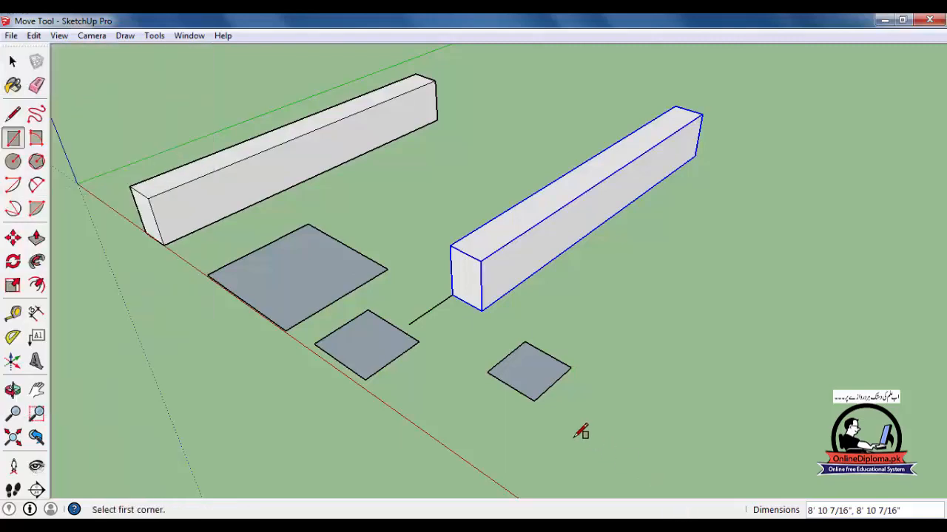
Pull the new square up into a slab 2' high
{"action": "scroll", "coordinate": [576, 433], "scroll_direction": "up", "scroll_amount": 2}
{"action": "middle_click_drag", "start_coordinate": [577, 433], "coordinate": [564, 437]}
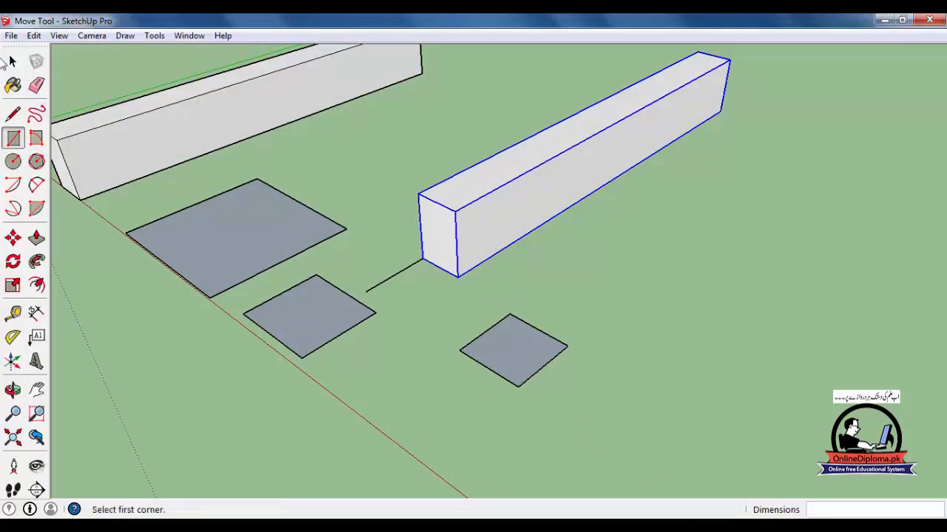
{"action": "left_click", "coordinate": [12, 62]}
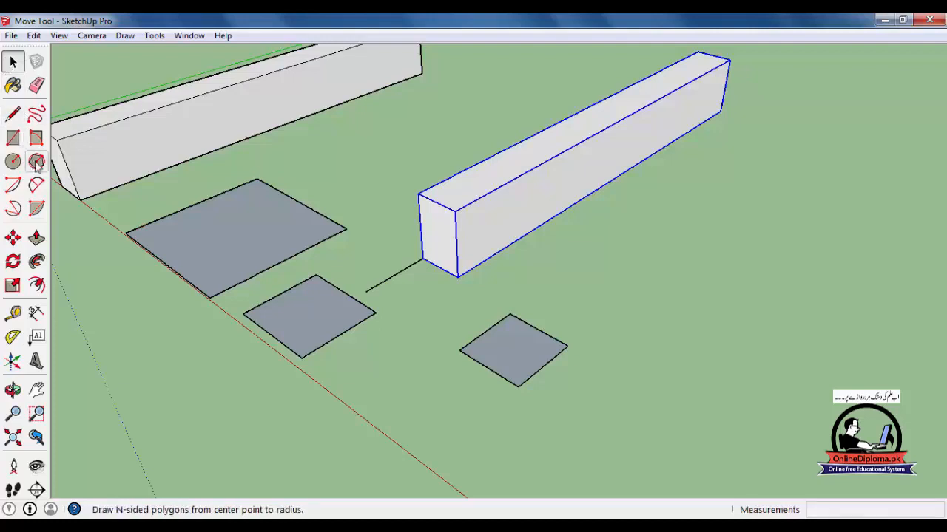
{"action": "left_click", "coordinate": [37, 238]}
{"action": "left_click_drag", "start_coordinate": [513, 374], "coordinate": [534, 314]}
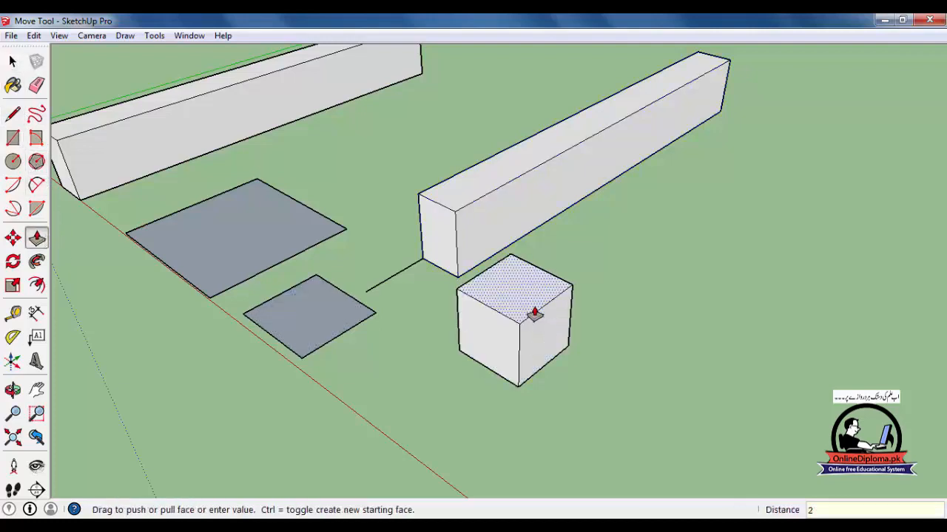
{"action": "key", "text": "Return"}
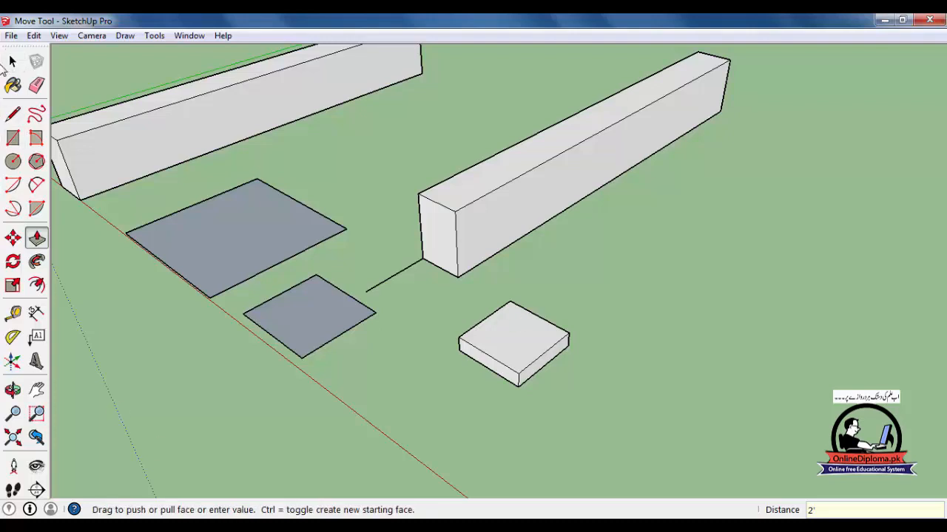
Select all faces and edges of the slab and make them a group
{"action": "left_click", "coordinate": [12, 61]}
{"action": "triple_click", "coordinate": [485, 341]}
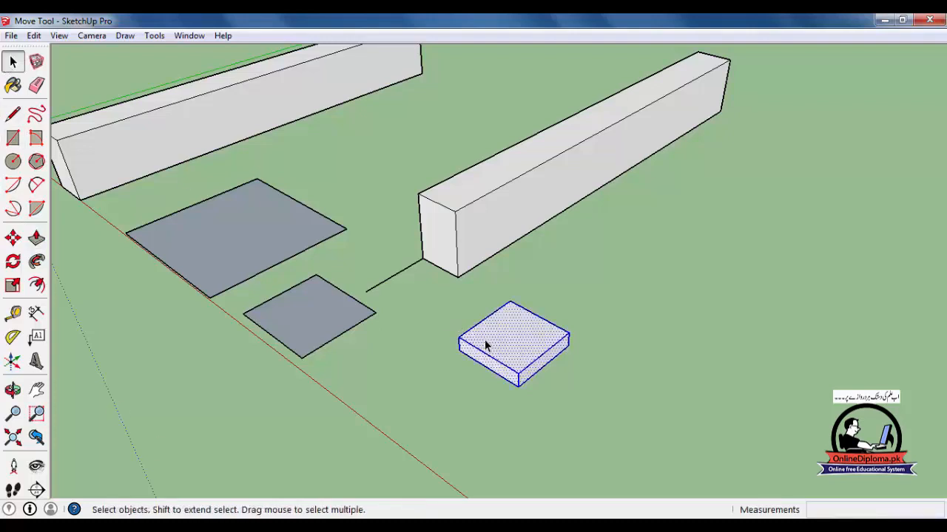
{"action": "right_click", "coordinate": [491, 348]}
{"action": "left_click", "coordinate": [534, 235]}
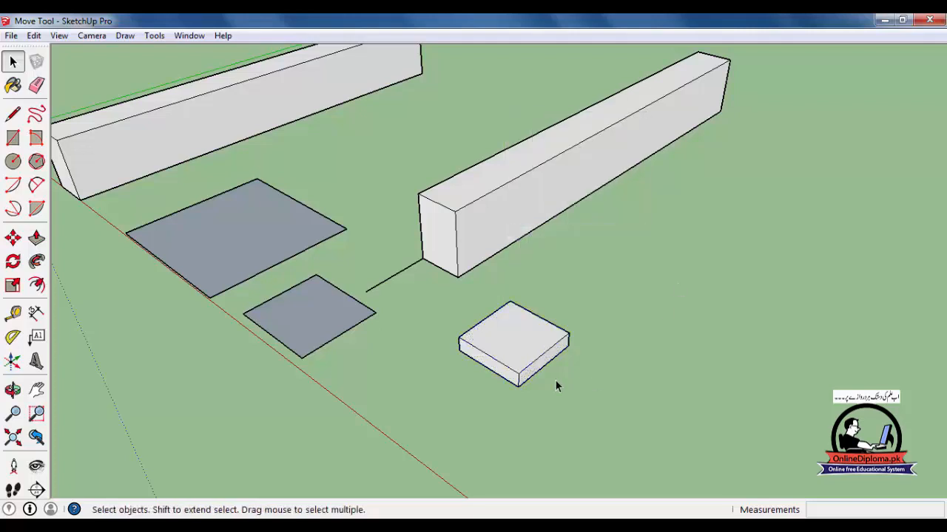
Copy the grouped slab 10' along the green axis, parallel to the beam
{"action": "left_click", "coordinate": [515, 354]}
{"action": "scroll", "coordinate": [560, 387], "scroll_direction": "up", "scroll_amount": 2}
{"action": "middle_click_drag", "start_coordinate": [560, 389], "coordinate": [536, 398]}
{"action": "scroll", "coordinate": [436, 366], "scroll_direction": "down", "scroll_amount": 3}
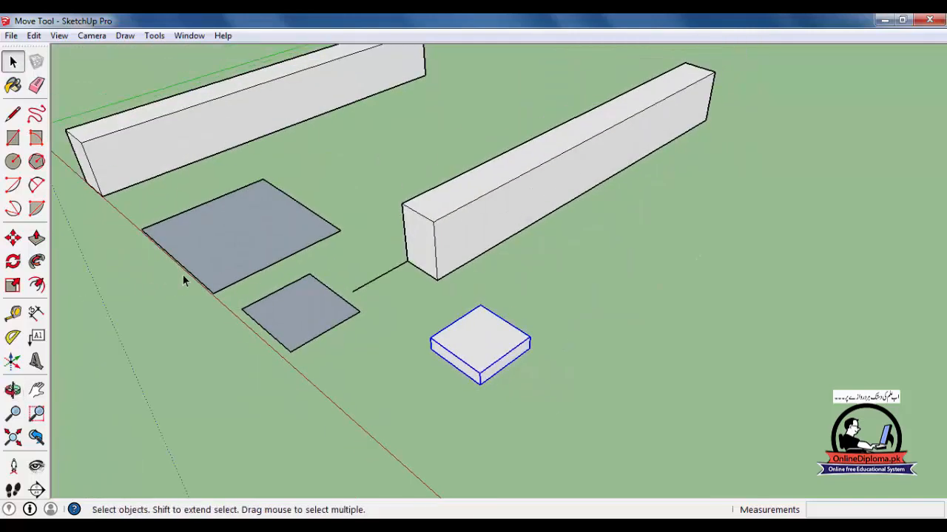
{"action": "left_click", "coordinate": [13, 237]}
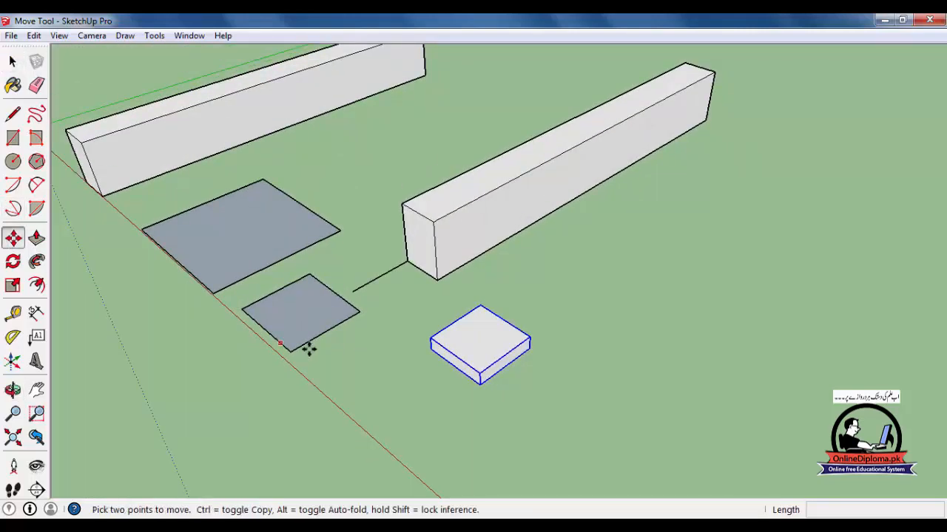
{"action": "left_click", "coordinate": [425, 352]}
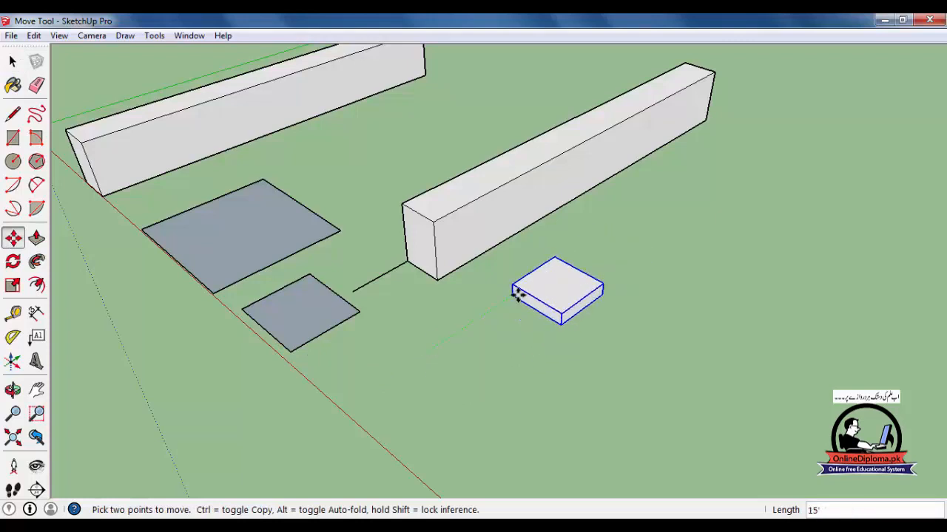
{"action": "key", "text": "ctrl"}
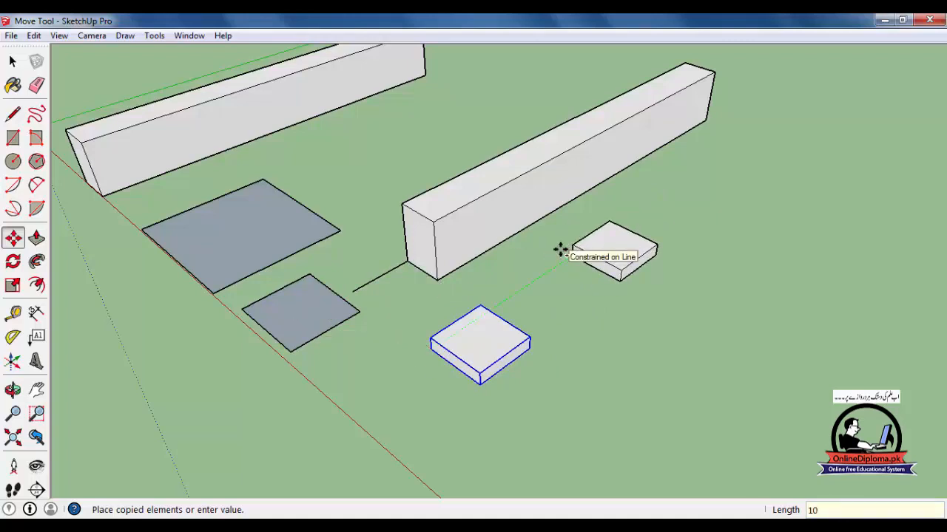
{"action": "key", "text": "Return"}
Copy the second slab 20' farther along the green axis
{"action": "middle_click_drag", "start_coordinate": [688, 429], "coordinate": [465, 378]}
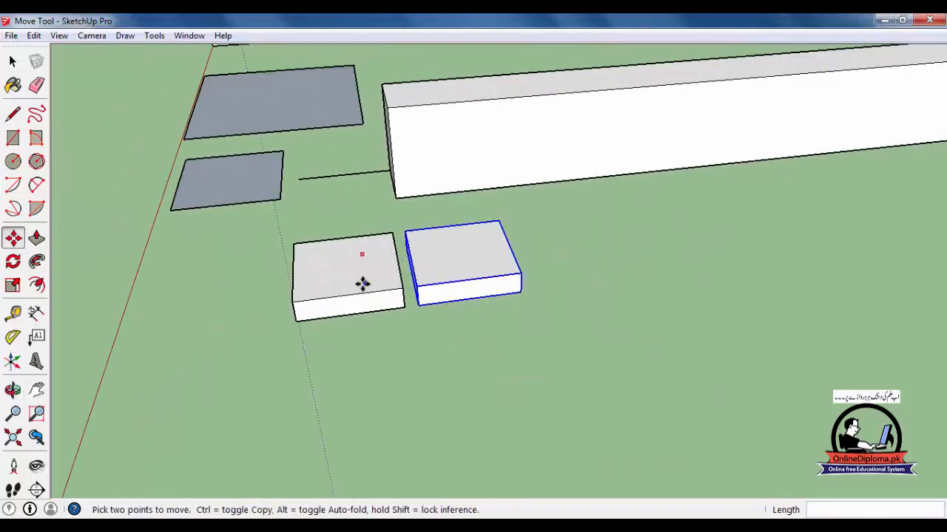
{"action": "scroll", "coordinate": [362, 284], "scroll_direction": "up", "scroll_amount": 1}
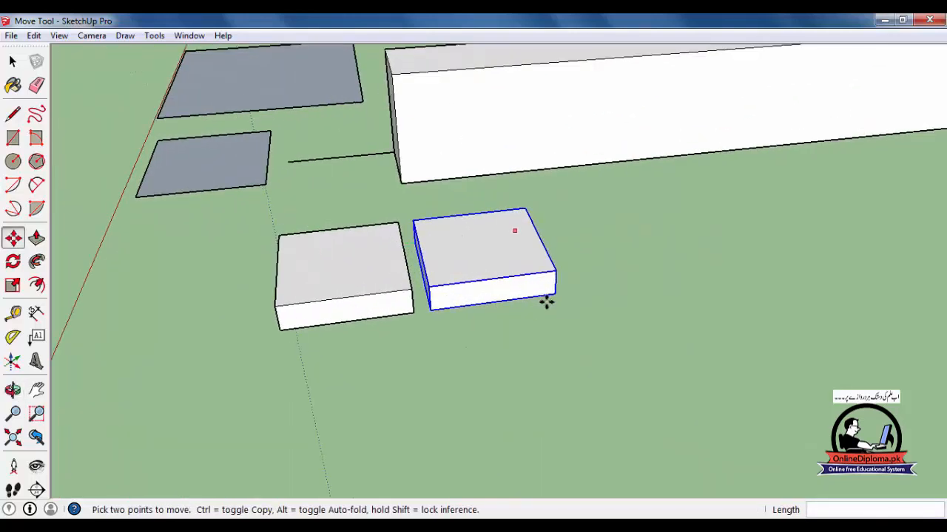
{"action": "left_click", "coordinate": [411, 242]}
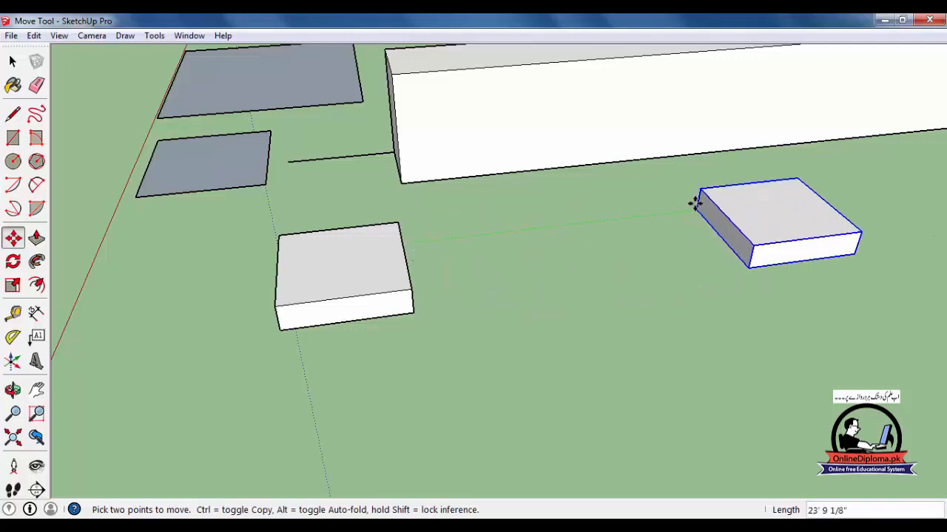
{"action": "key", "text": "ctrl"}
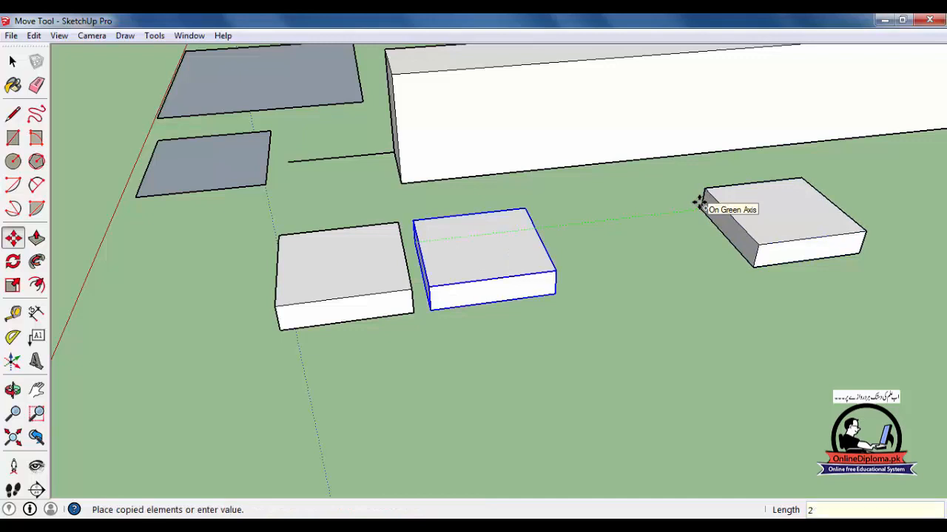
{"action": "key", "text": "Return"}
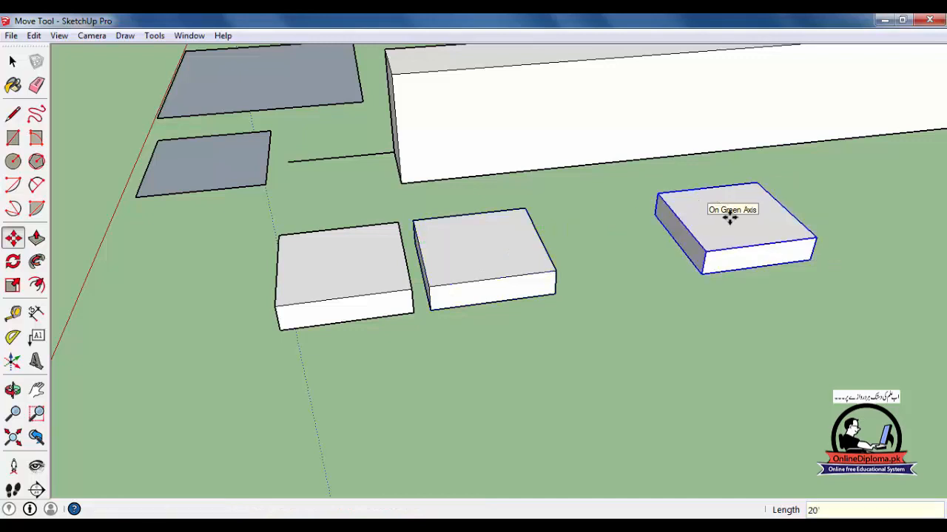
Copy the third slab by its lower rear corner along the green axis to a spot near the beam's far end
{"action": "middle_click_drag", "start_coordinate": [673, 372], "coordinate": [547, 304]}
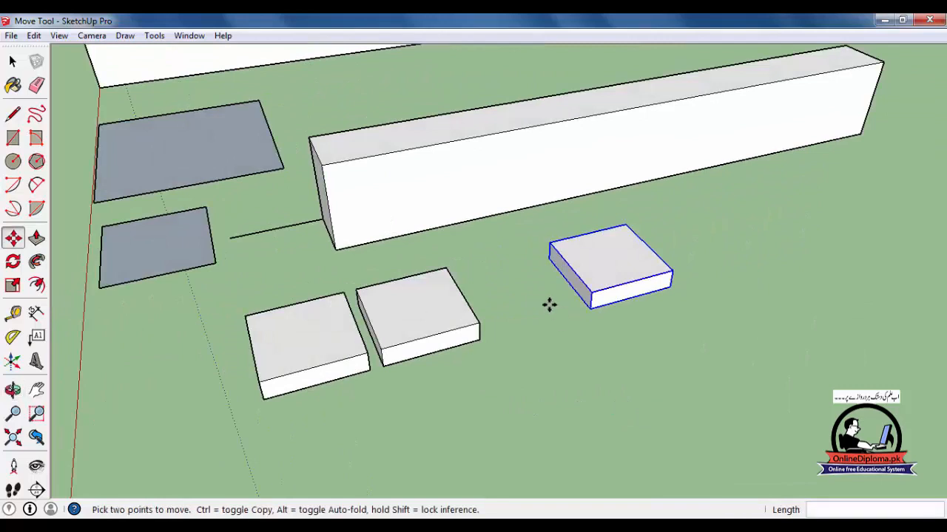
{"action": "left_click", "coordinate": [548, 255]}
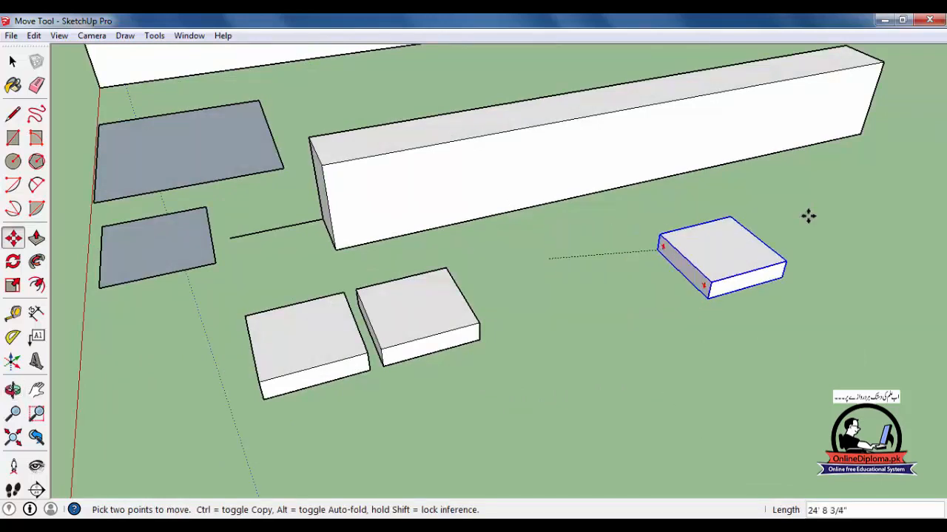
{"action": "key", "text": "ctrl"}
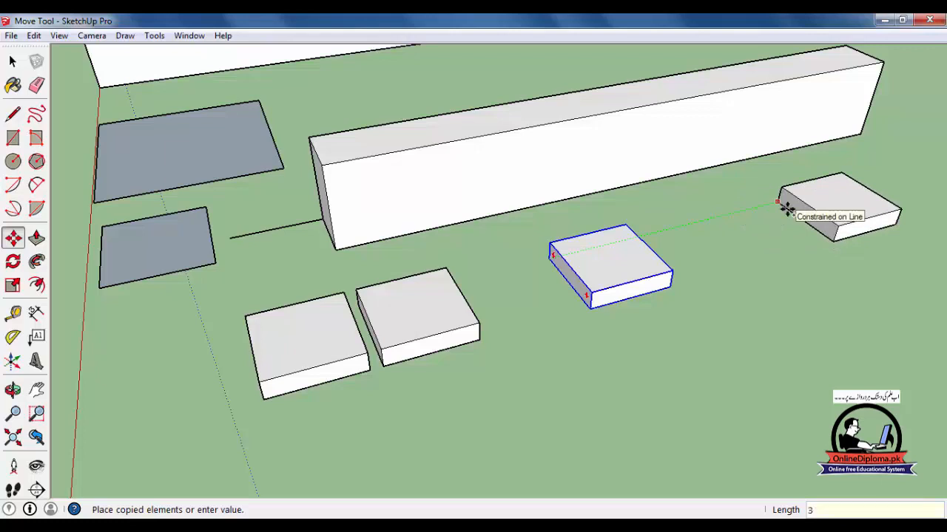
{"action": "left_click", "coordinate": [786, 209]}
{"action": "middle_click_drag", "start_coordinate": [655, 347], "coordinate": [624, 345]}
{"action": "scroll", "coordinate": [621, 287], "scroll_direction": "up", "scroll_amount": 2}
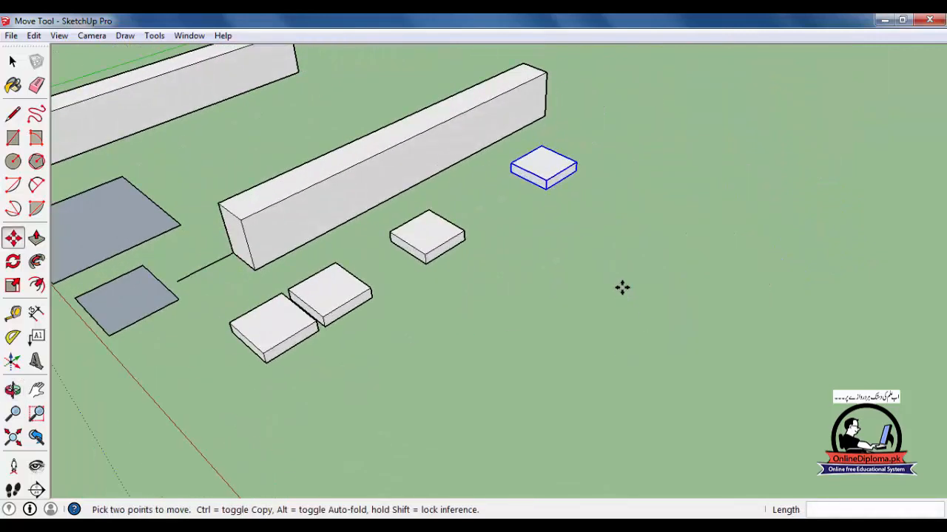
{"action": "middle_click_drag", "start_coordinate": [622, 287], "coordinate": [644, 289]}
Deselect everything and open the farthest slab's group for editing
{"action": "left_click", "coordinate": [12, 61]}
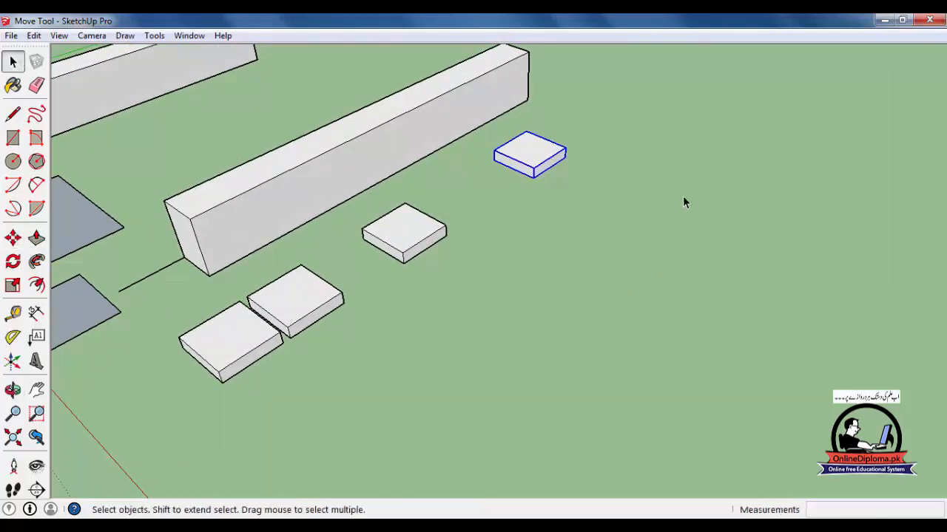
{"action": "scroll", "coordinate": [682, 196], "scroll_direction": "up", "scroll_amount": 2}
{"action": "left_click", "coordinate": [610, 219]}
{"action": "scroll", "coordinate": [717, 259], "scroll_direction": "up", "scroll_amount": 2}
{"action": "middle_click_drag", "start_coordinate": [716, 264], "coordinate": [737, 266]}
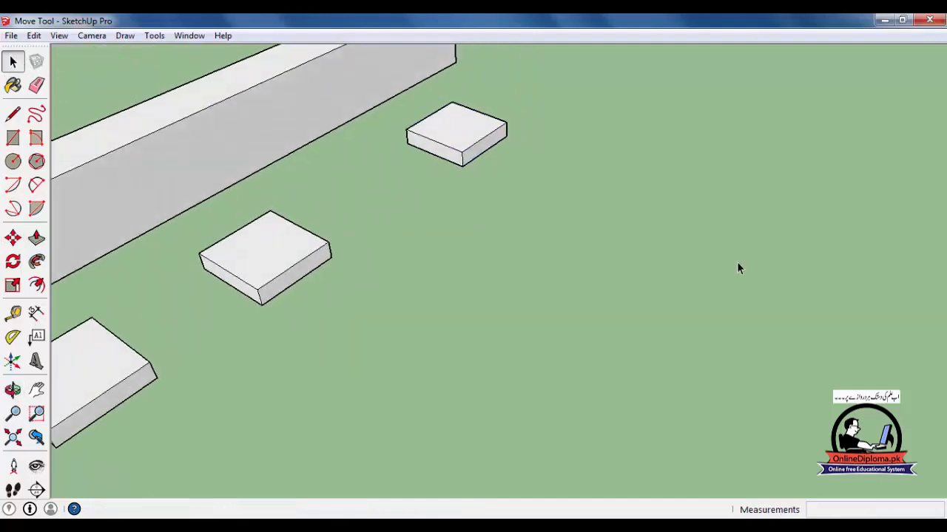
{"action": "scroll", "coordinate": [314, 91], "scroll_direction": "up", "scroll_amount": 1}
{"action": "double_click", "coordinate": [473, 150]}
{"action": "scroll", "coordinate": [472, 152], "scroll_direction": "up", "scroll_amount": 2}
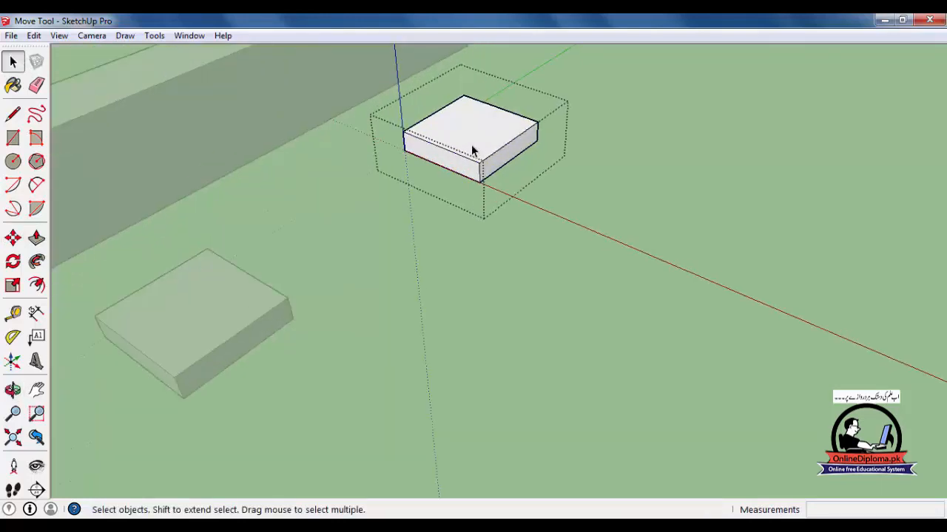
{"action": "left_click", "coordinate": [36, 236]}
{"action": "scroll", "coordinate": [539, 159], "scroll_direction": "up", "scroll_amount": 3}
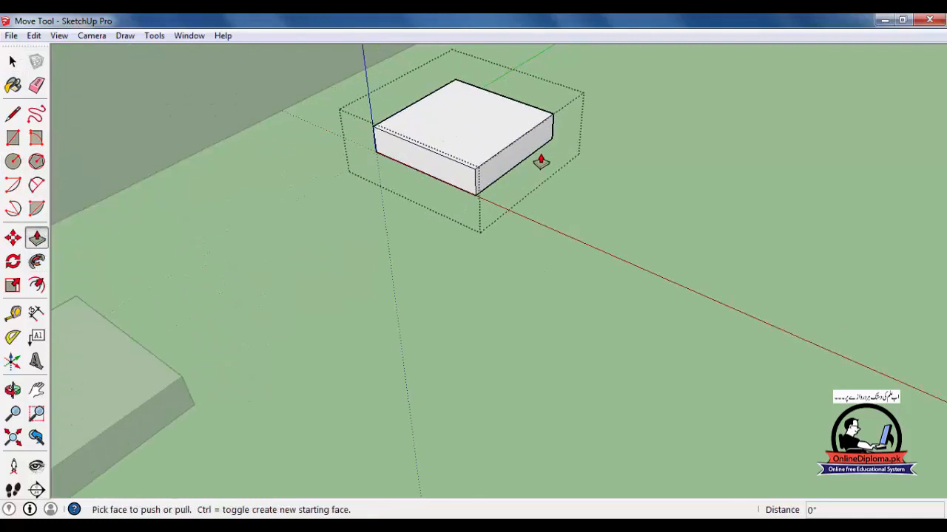
{"action": "left_click_drag", "start_coordinate": [518, 161], "coordinate": [458, 132]}
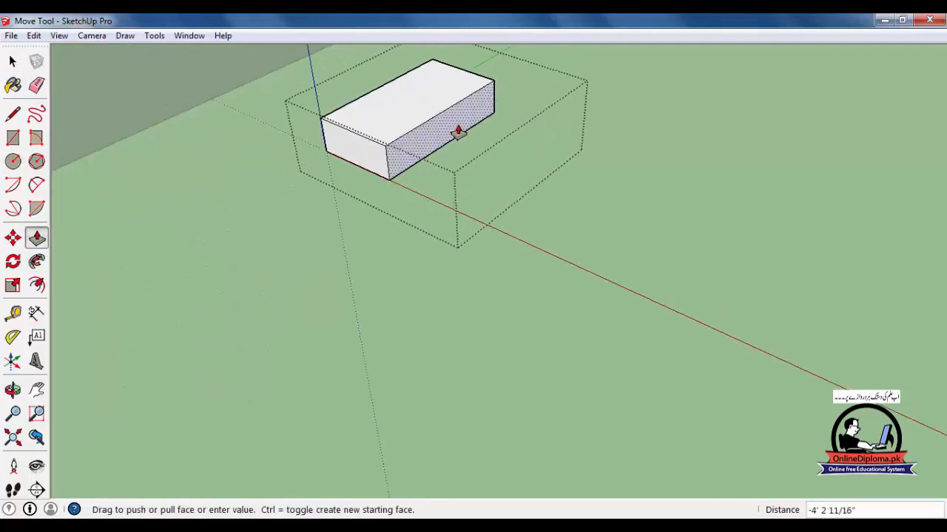
{"action": "key", "text": "Escape"}
{"action": "left_click", "coordinate": [36, 312]}
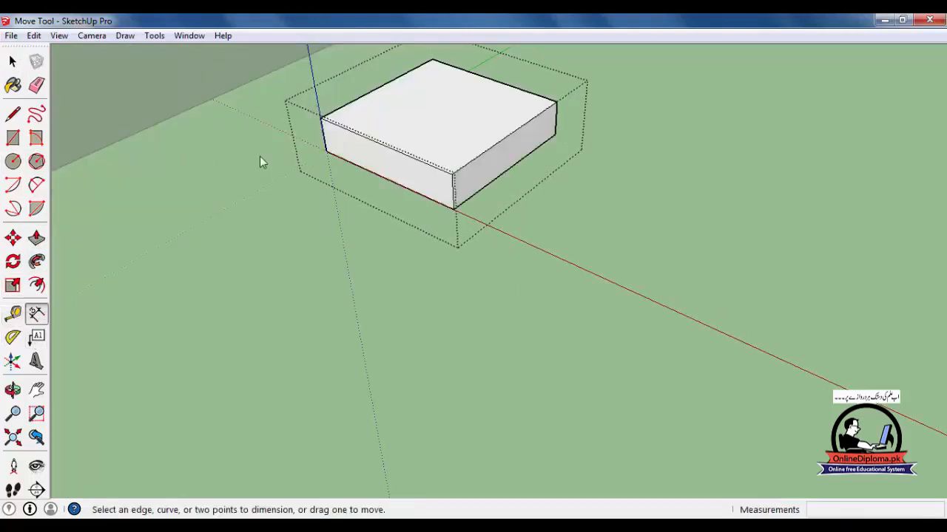
{"action": "left_click", "coordinate": [322, 118]}
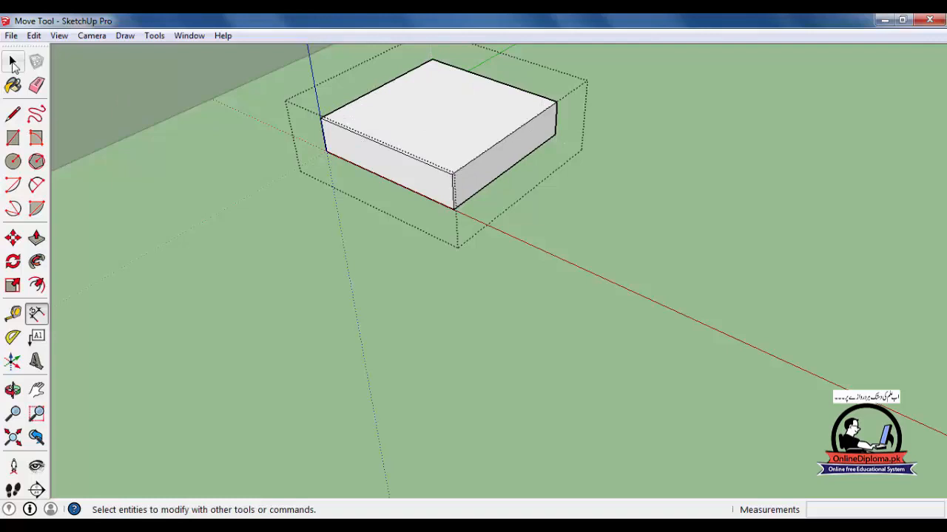
Push the slab's side face inward by 4' and its front face back to form a smaller square block
{"action": "left_click", "coordinate": [36, 238]}
{"action": "left_click_drag", "start_coordinate": [457, 183], "coordinate": [406, 141]}
{"action": "type", "text": "4'"}
{"action": "key", "text": "Return"}
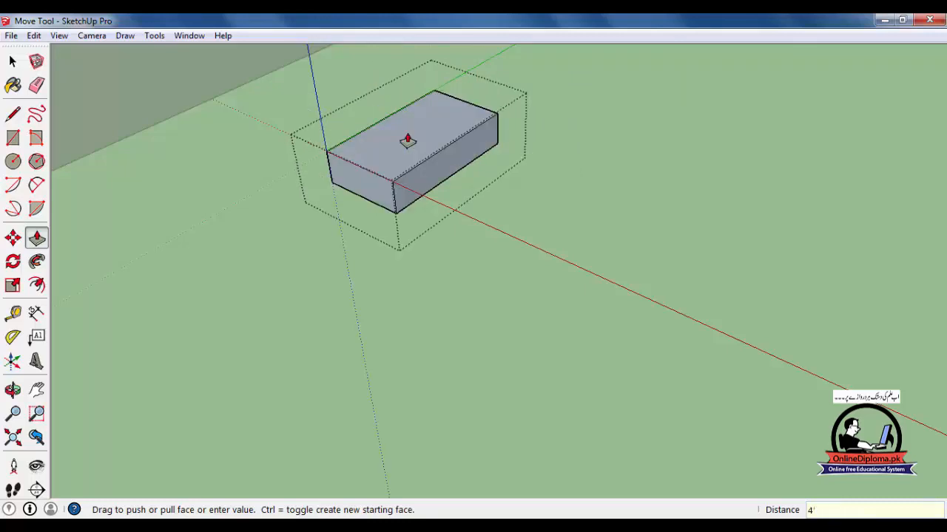
{"action": "left_click_drag", "start_coordinate": [376, 159], "coordinate": [397, 155]}
{"action": "middle_click_drag", "start_coordinate": [397, 154], "coordinate": [478, 89]}
Push the block's top face down by 1' and leave the group
{"action": "left_click_drag", "start_coordinate": [431, 99], "coordinate": [433, 107]}
{"action": "type", "text": "1"}
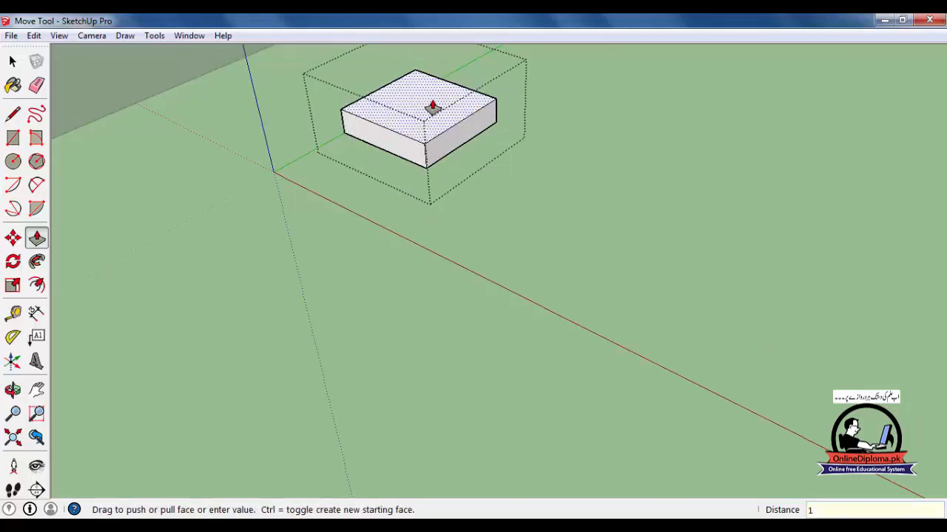
{"action": "type", "text": "'"}
{"action": "key", "text": "Return"}
{"action": "left_click", "coordinate": [20, 61]}
{"action": "left_click", "coordinate": [655, 274]}
Copy the small square block by its lower corner along the red axis at a distance of 6'
{"action": "middle_click_drag", "start_coordinate": [571, 218], "coordinate": [620, 401]}
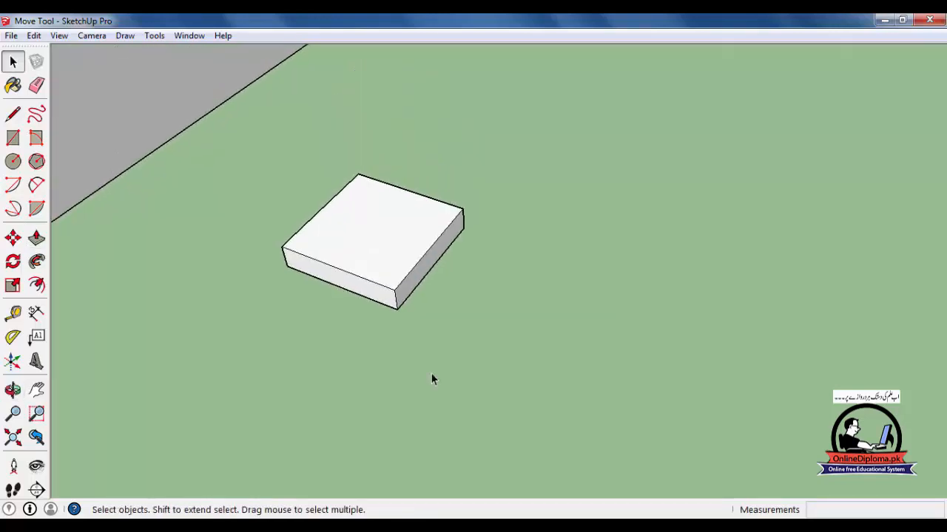
{"action": "middle_click_drag", "start_coordinate": [364, 397], "coordinate": [338, 338]}
{"action": "left_click", "coordinate": [326, 283]}
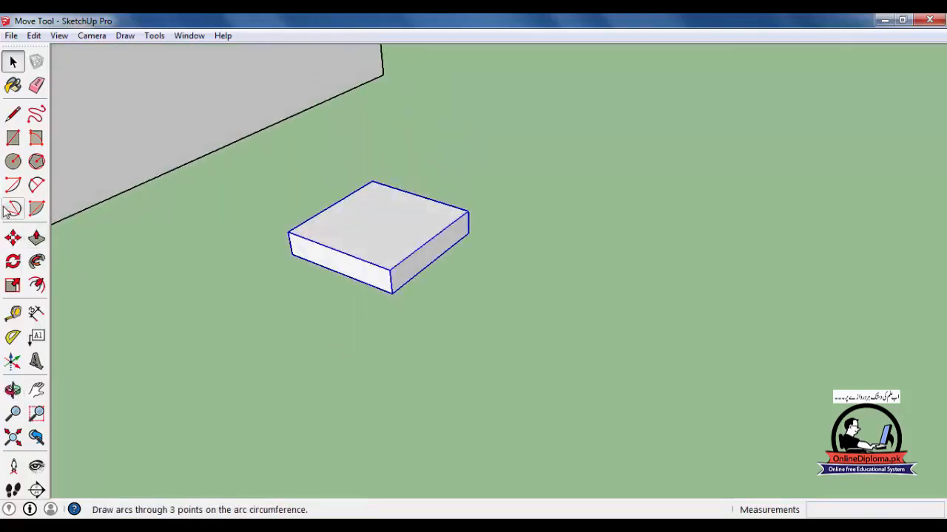
{"action": "left_click", "coordinate": [13, 240]}
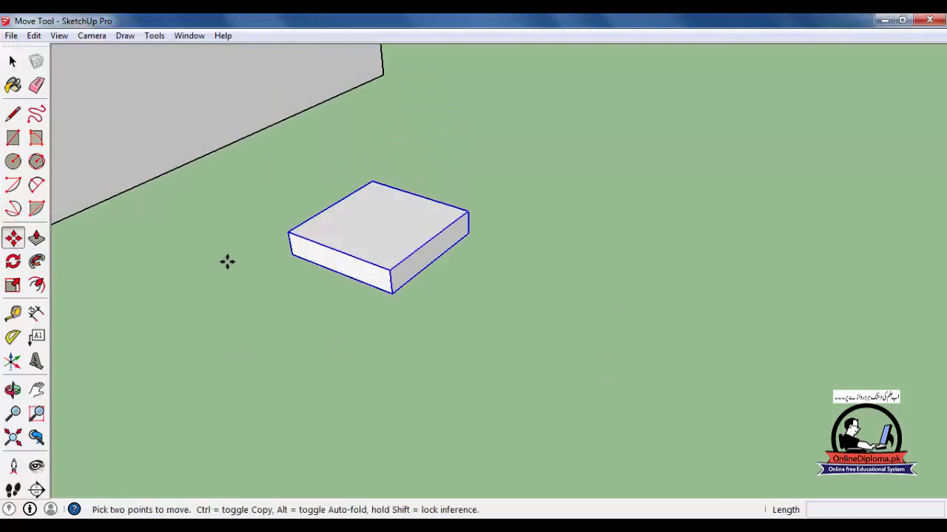
{"action": "left_click", "coordinate": [292, 255]}
{"action": "key", "text": "ctrl"}
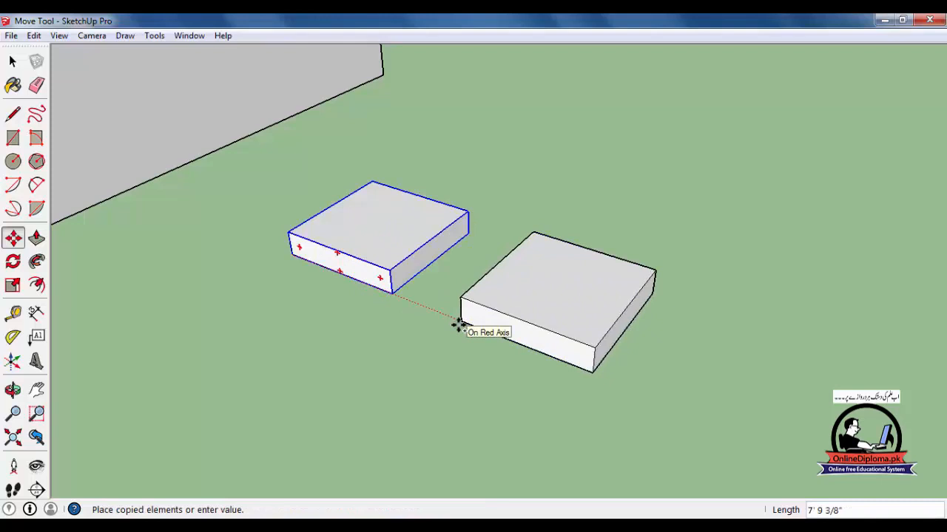
{"action": "key", "text": "shift"}
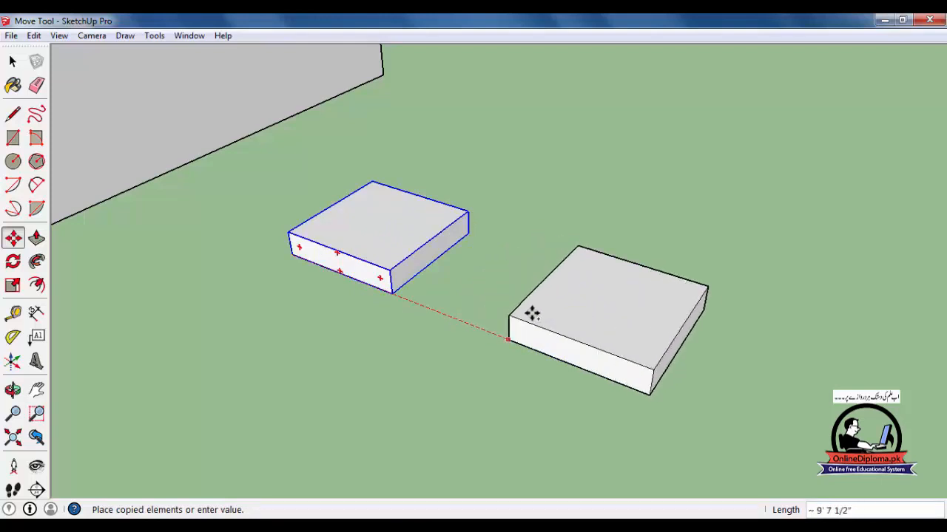
{"action": "scroll", "coordinate": [481, 310], "scroll_direction": "down", "scroll_amount": 1}
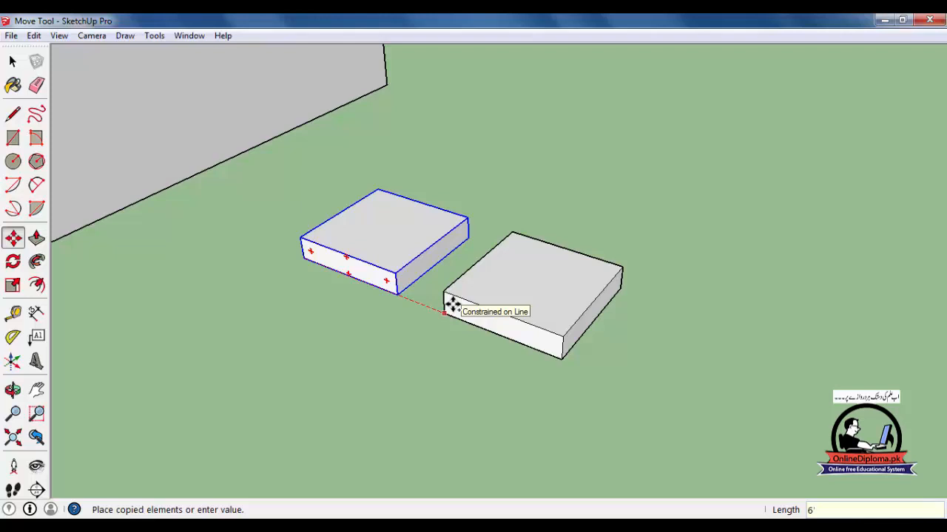
{"action": "key", "text": "Return"}
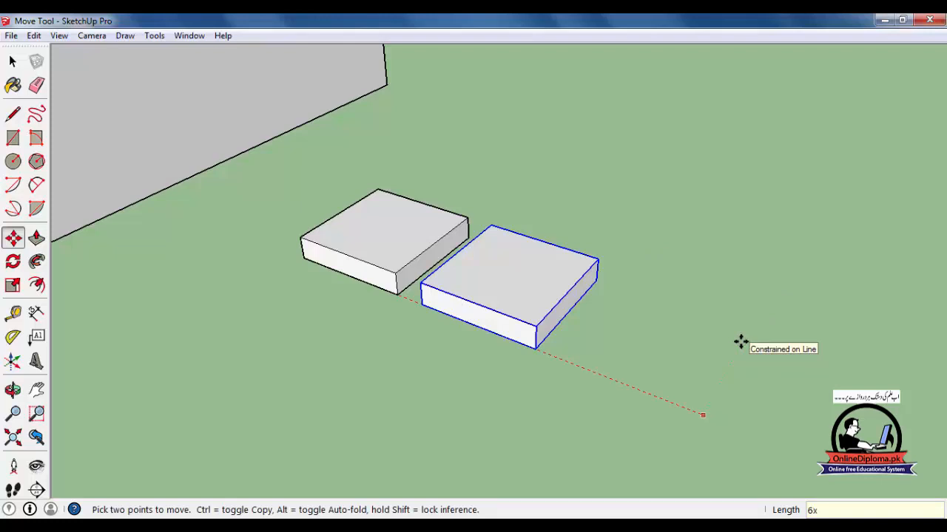
Multiply the copy into an evenly spaced row with a 6x array
{"action": "key", "text": "Return"}
{"action": "scroll", "coordinate": [338, 254], "scroll_direction": "down", "scroll_amount": 8}
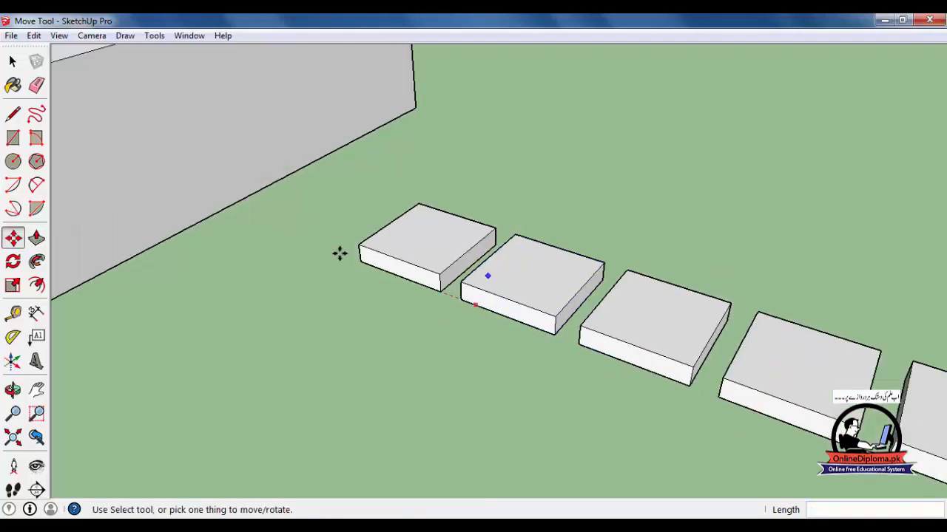
{"action": "middle_click_drag", "start_coordinate": [661, 336], "coordinate": [338, 290]}
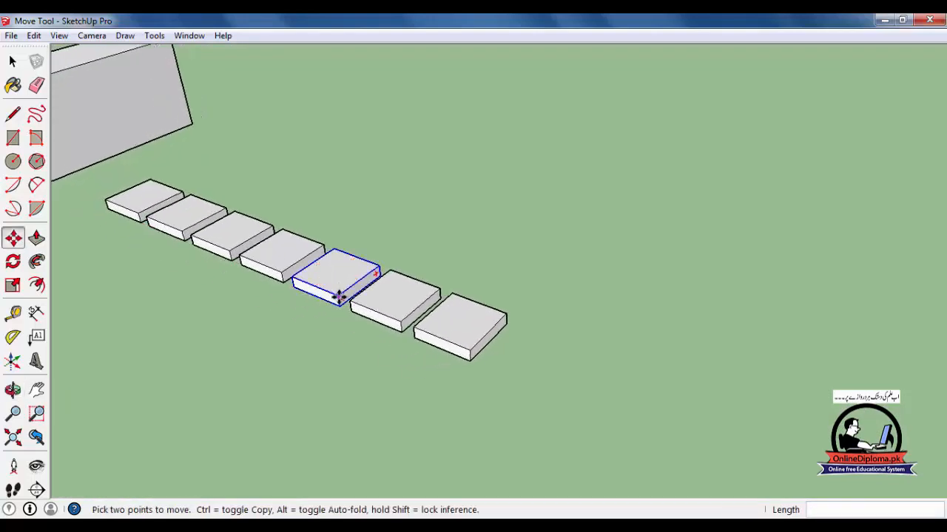
Undo the row of copies, keeping only the original block selected
{"action": "left_click", "coordinate": [12, 61]}
{"action": "key", "text": "ctrl+z"}
{"action": "scroll", "coordinate": [111, 232], "scroll_direction": "up", "scroll_amount": 3}
{"action": "middle_click_drag", "start_coordinate": [200, 241], "coordinate": [189, 263]}
{"action": "key", "text": "Caps_Lock"}
Copy the block by its lower corner 8' along the red axis
{"action": "left_click", "coordinate": [13, 237]}
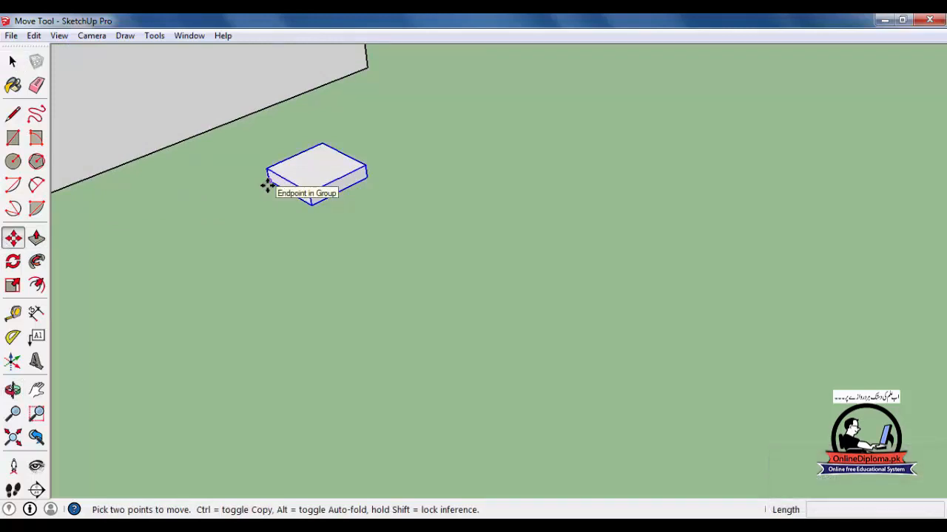
{"action": "left_click", "coordinate": [268, 185]}
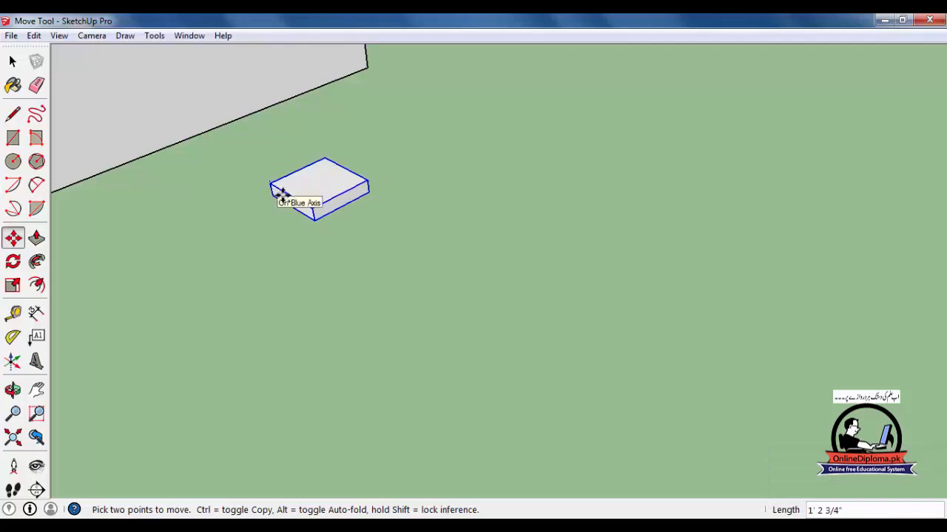
{"action": "key", "text": "ctrl"}
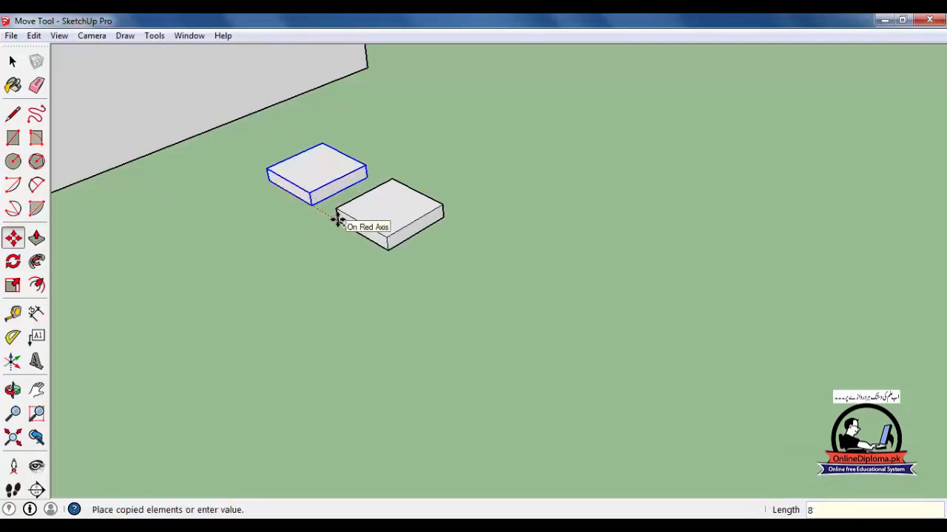
{"action": "key", "text": "Return"}
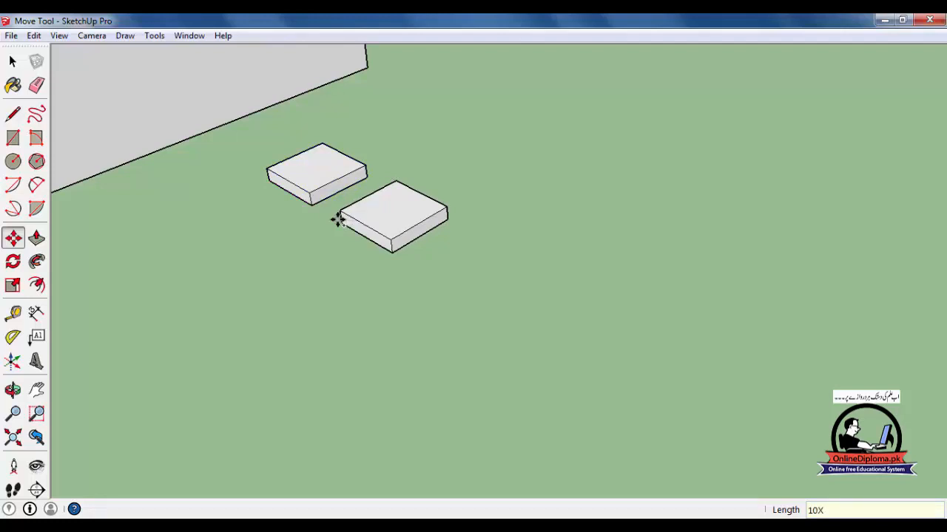
Multiply the copied block into a row with a 10x array
{"action": "key", "text": "Return"}
{"action": "scroll", "coordinate": [402, 201], "scroll_direction": "down", "scroll_amount": 5}
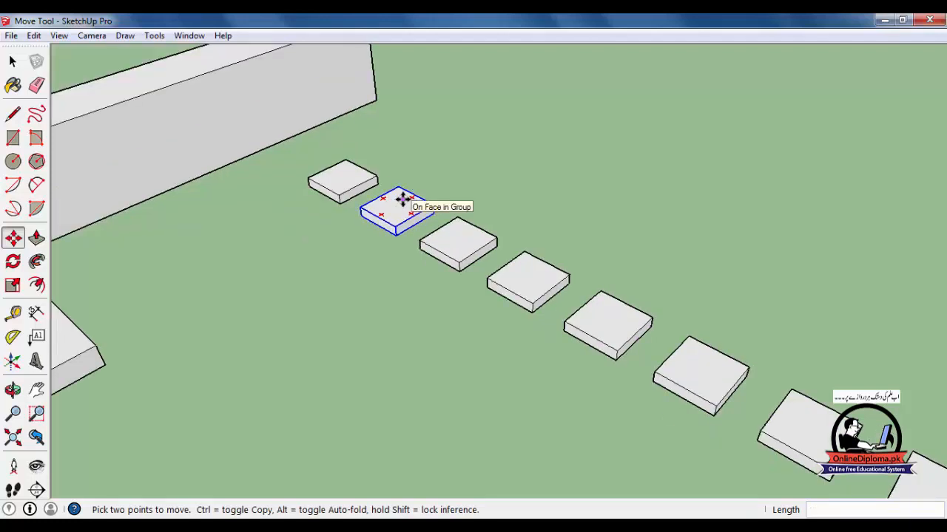
{"action": "scroll", "coordinate": [666, 376], "scroll_direction": "up", "scroll_amount": 3}
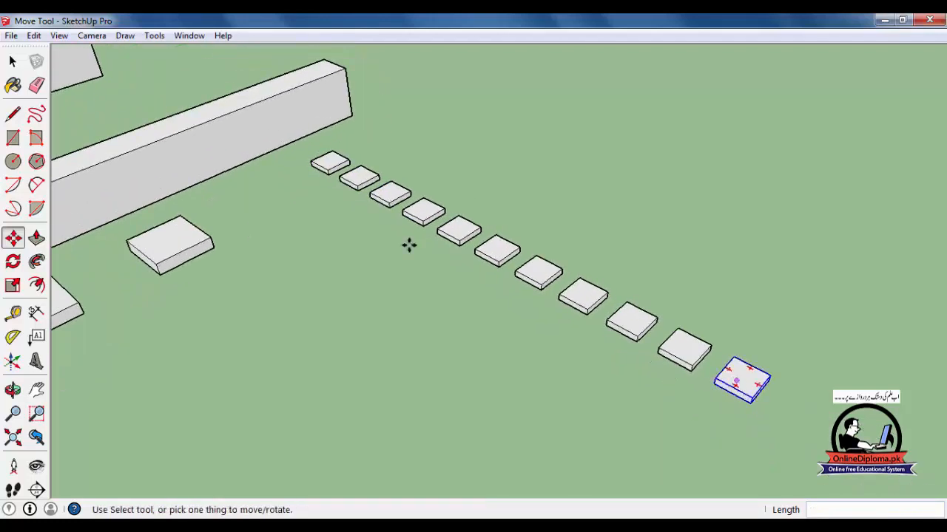
{"action": "scroll", "coordinate": [484, 253], "scroll_direction": "up", "scroll_amount": 2}
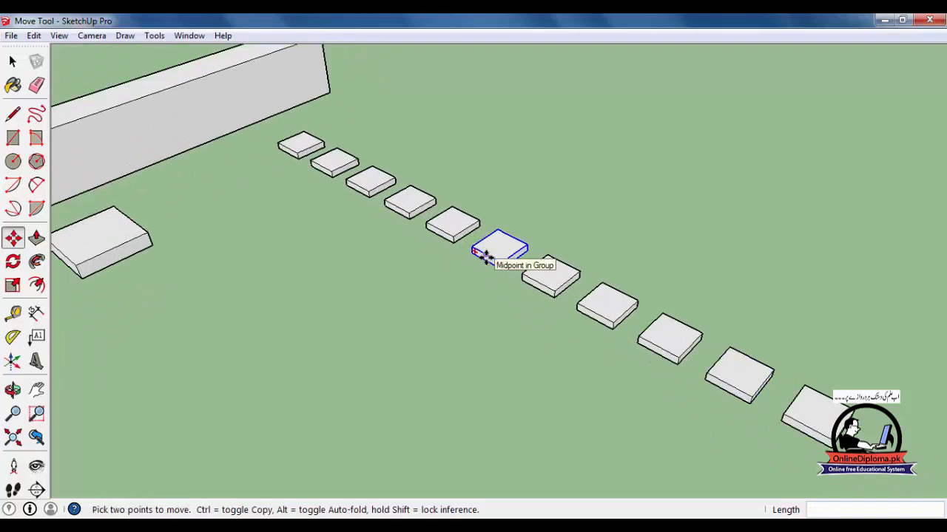
Draw a straight line along the red axis on the open ground in front of the row of blocks
{"action": "left_click", "coordinate": [9, 63]}
{"action": "left_click", "coordinate": [13, 114]}
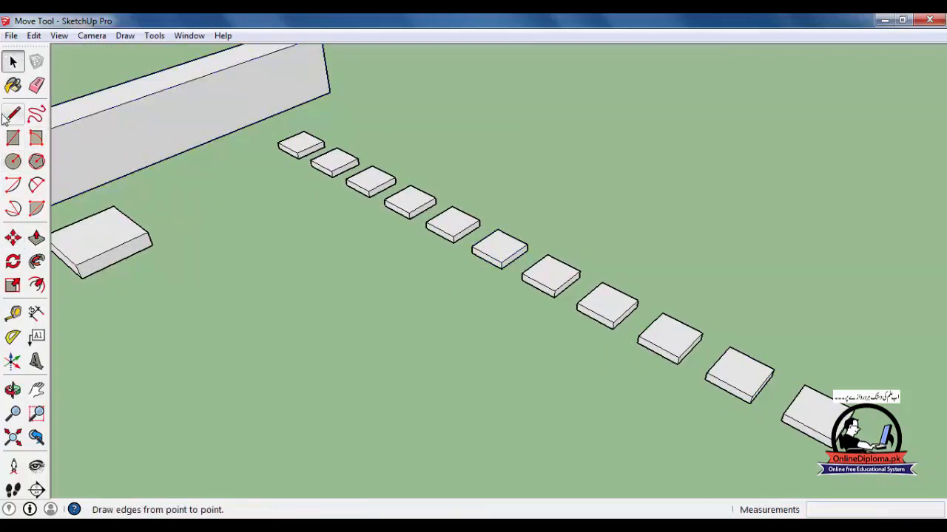
{"action": "left_click", "coordinate": [202, 293]}
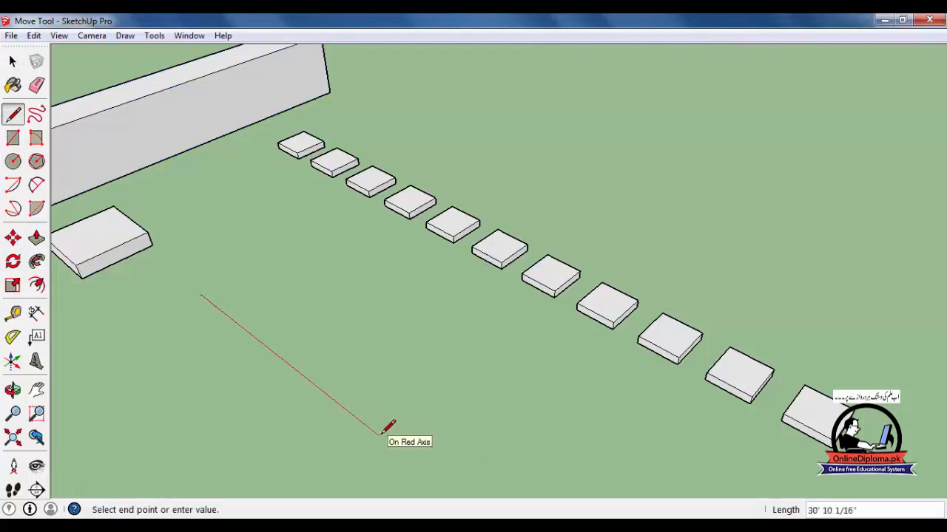
{"action": "key", "text": "Return"}
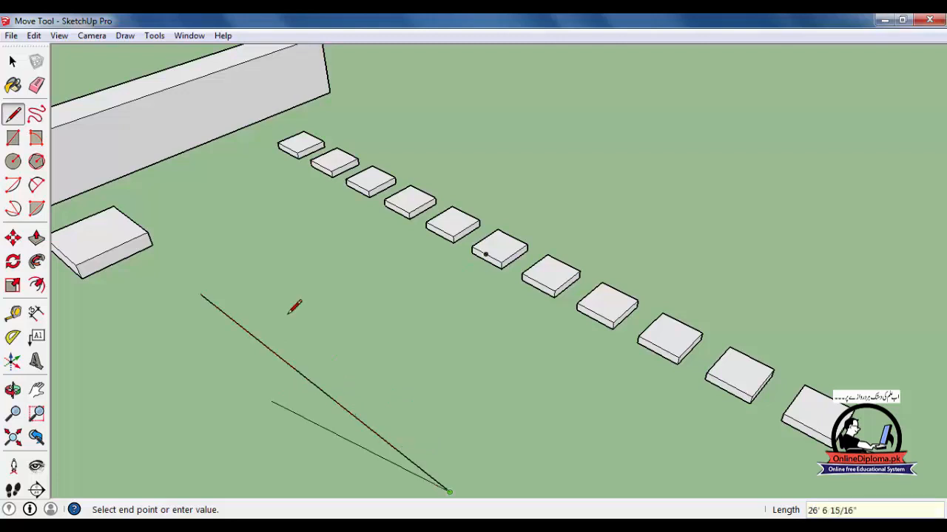
{"action": "scroll", "coordinate": [360, 239], "scroll_direction": "down", "scroll_amount": 2}
{"action": "scroll", "coordinate": [234, 361], "scroll_direction": "up", "scroll_amount": 1}
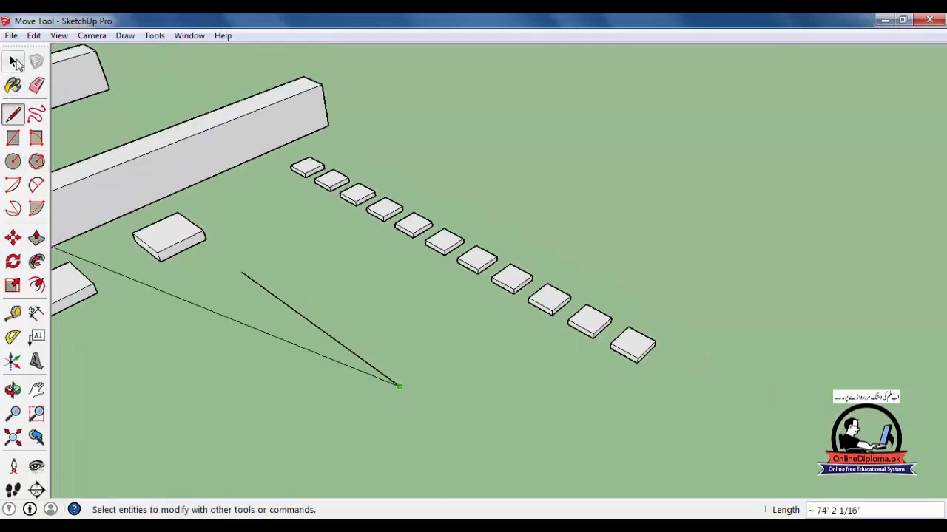
{"action": "left_click", "coordinate": [12, 62]}
Select the row's first block and measure the front edge of its top face
{"action": "scroll", "coordinate": [289, 169], "scroll_direction": "up", "scroll_amount": 1}
{"action": "scroll", "coordinate": [286, 163], "scroll_direction": "up", "scroll_amount": 1}
{"action": "left_click", "coordinate": [286, 164]}
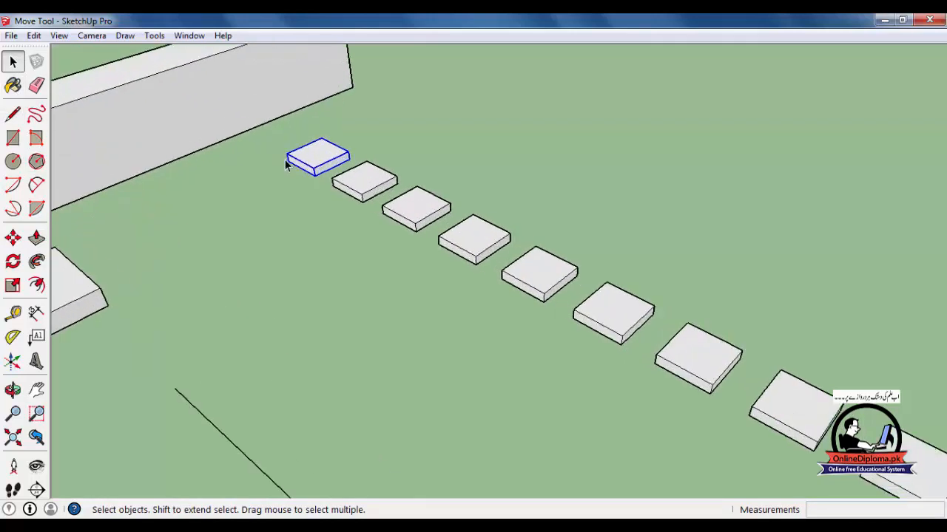
{"action": "scroll", "coordinate": [310, 148], "scroll_direction": "up", "scroll_amount": 2}
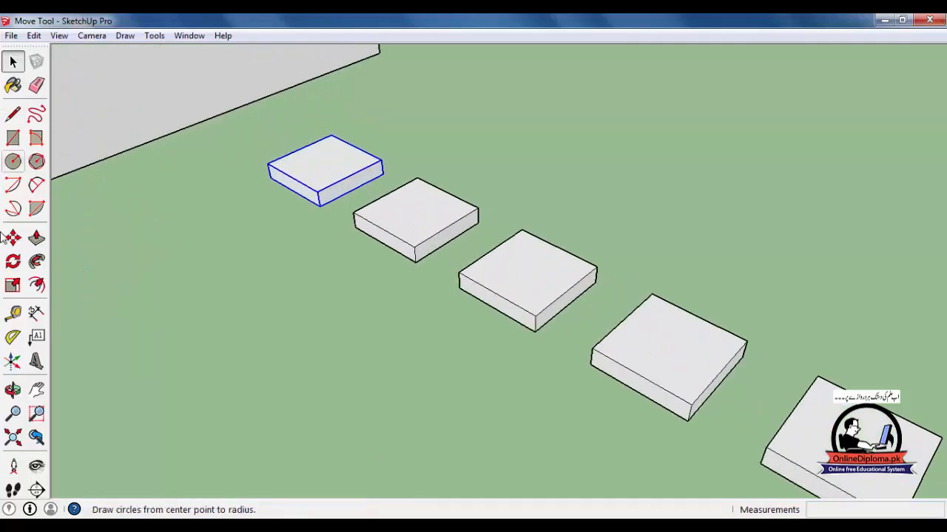
{"action": "left_click", "coordinate": [12, 314]}
{"action": "left_click", "coordinate": [273, 161]}
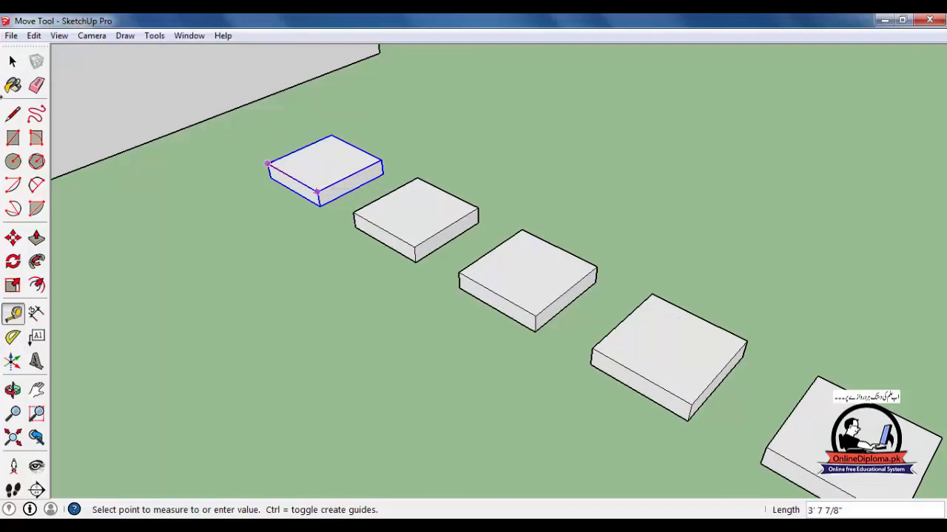
{"action": "left_click", "coordinate": [12, 62]}
Move the first block by its lower corner onto the starting endpoint of the drawn line
{"action": "scroll", "coordinate": [338, 214], "scroll_direction": "down", "scroll_amount": 1}
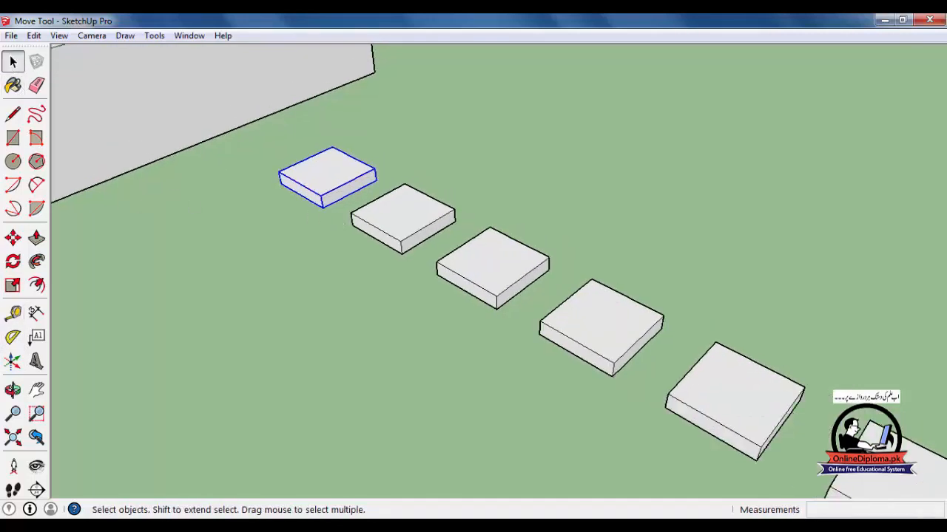
{"action": "left_click", "coordinate": [13, 238]}
{"action": "left_click", "coordinate": [287, 187]}
{"action": "scroll", "coordinate": [370, 173], "scroll_direction": "down", "scroll_amount": 5}
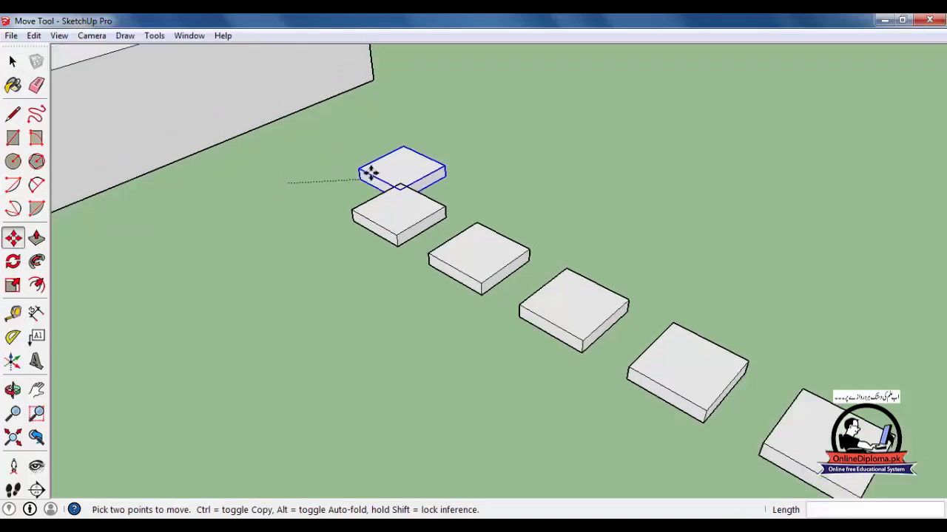
{"action": "scroll", "coordinate": [281, 321], "scroll_direction": "up", "scroll_amount": 2}
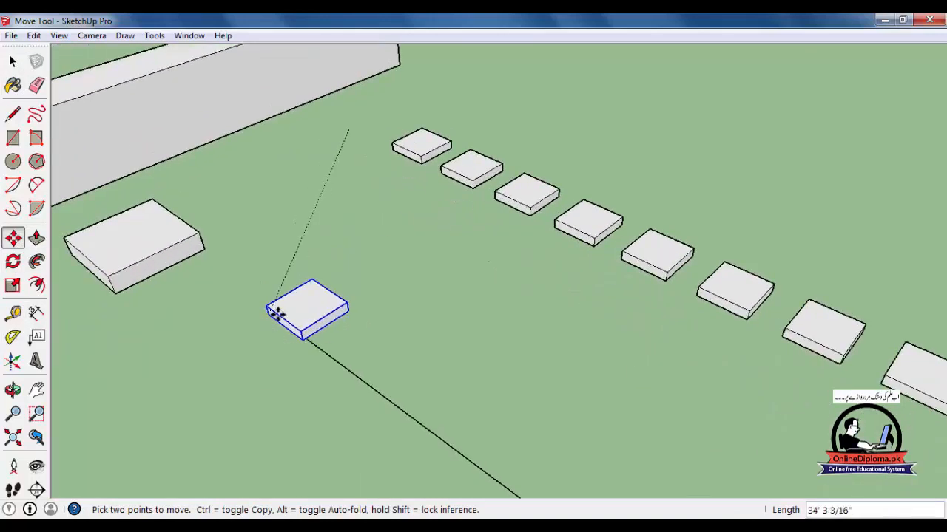
{"action": "left_click", "coordinate": [278, 316]}
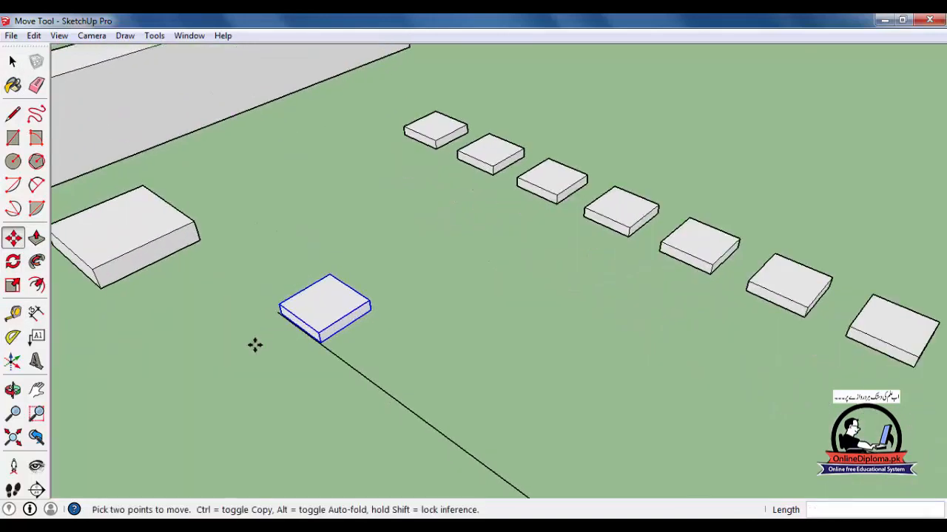
Open the moved block's group for editing and push one side face inward by 2'
{"action": "scroll", "coordinate": [317, 345], "scroll_direction": "up", "scroll_amount": 4}
{"action": "middle_click_drag", "start_coordinate": [318, 345], "coordinate": [349, 351]}
{"action": "middle_click_drag", "start_coordinate": [333, 314], "coordinate": [307, 311]}
{"action": "scroll", "coordinate": [334, 323], "scroll_direction": "down", "scroll_amount": 2}
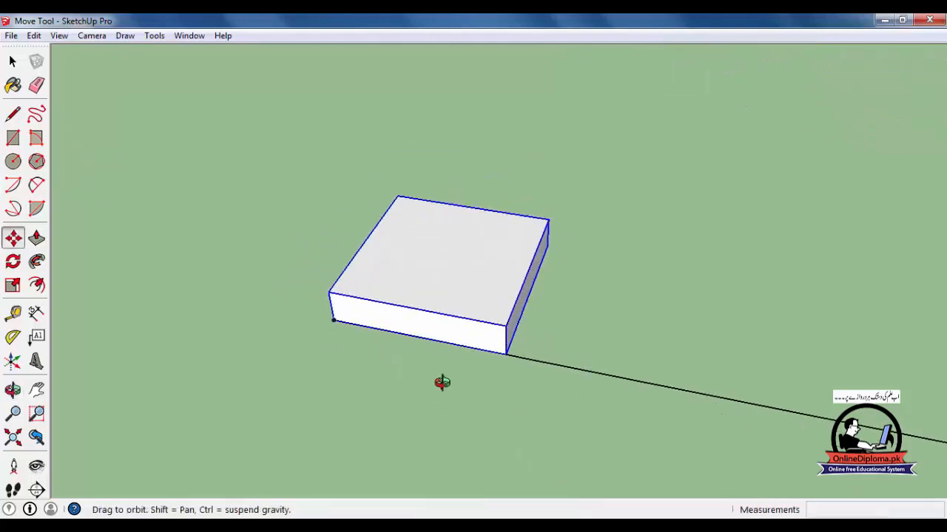
{"action": "middle_click_drag", "start_coordinate": [442, 381], "coordinate": [61, 165]}
{"action": "left_click", "coordinate": [11, 62]}
{"action": "double_click", "coordinate": [454, 289]}
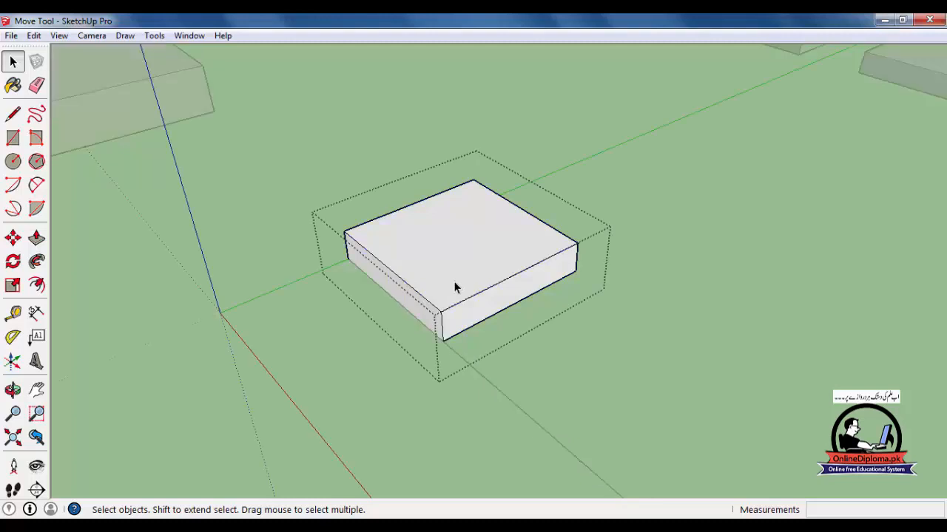
{"action": "scroll", "coordinate": [473, 299], "scroll_direction": "up", "scroll_amount": 2}
{"action": "left_click", "coordinate": [36, 238]}
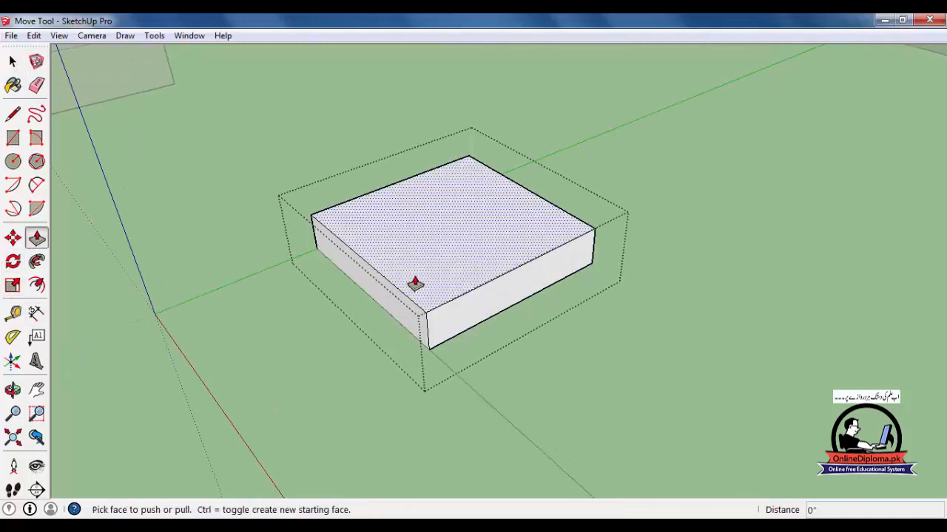
{"action": "left_click_drag", "start_coordinate": [463, 310], "coordinate": [447, 278]}
{"action": "type", "text": "2'"}
{"action": "key", "text": "Return"}
Push the block's neighbouring side face inward by 2'
{"action": "middle_click_drag", "start_coordinate": [568, 261], "coordinate": [89, 272]}
{"action": "left_click_drag", "start_coordinate": [562, 255], "coordinate": [512, 226]}
{"action": "type", "text": "2'"}
{"action": "key", "text": "Return"}
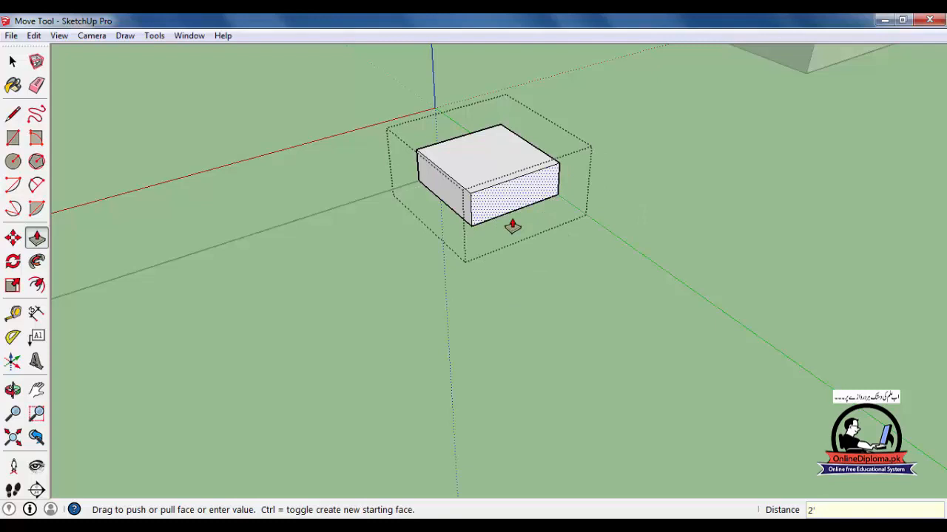
Push the block's top face down by 6" and leave the group
{"action": "left_click_drag", "start_coordinate": [488, 174], "coordinate": [489, 196]}
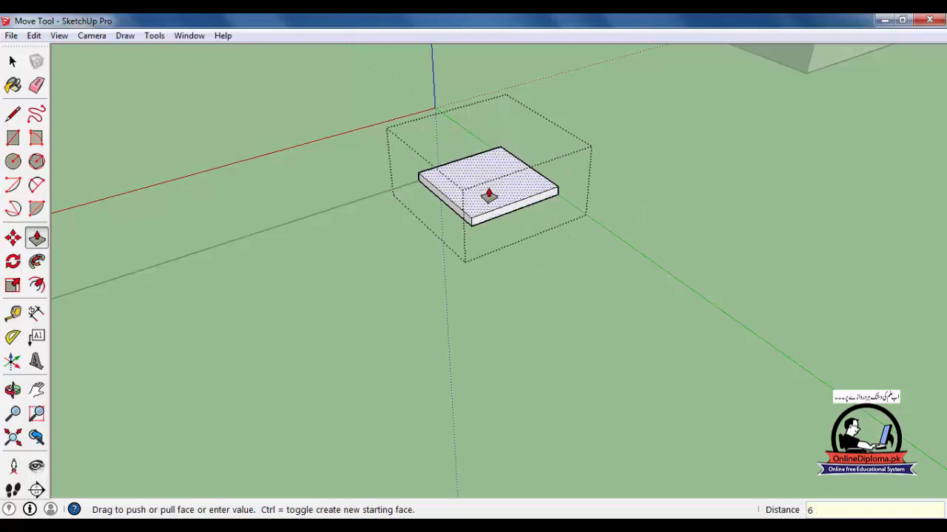
{"action": "type", "text": "6"}
{"action": "key", "text": "Return"}
{"action": "key", "text": "space"}
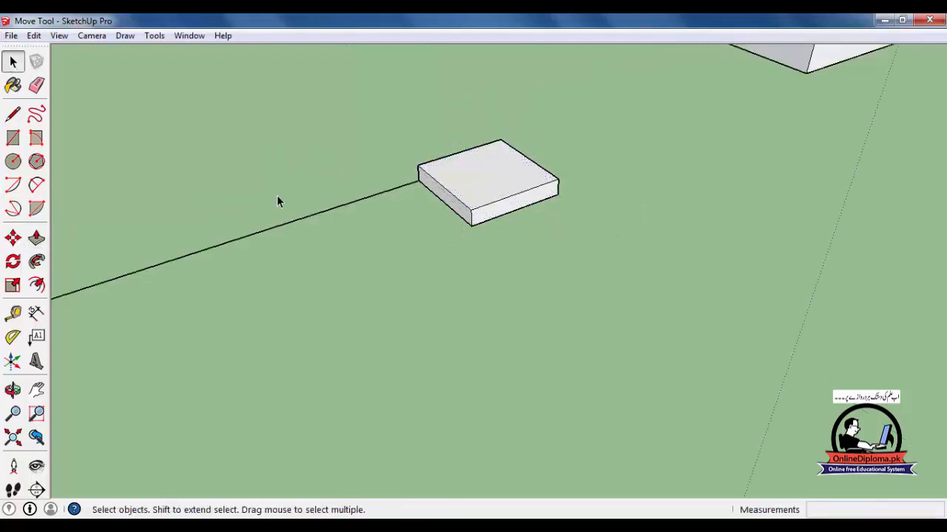
Measure the resized block's top edge on the side that runs along the drawn line
{"action": "scroll", "coordinate": [349, 243], "scroll_direction": "down", "scroll_amount": 2}
{"action": "middle_click_drag", "start_coordinate": [349, 242], "coordinate": [888, 333]}
{"action": "scroll", "coordinate": [522, 319], "scroll_direction": "up", "scroll_amount": 2}
{"action": "middle_click_drag", "start_coordinate": [522, 319], "coordinate": [587, 318]}
{"action": "scroll", "coordinate": [588, 317], "scroll_direction": "up", "scroll_amount": 2}
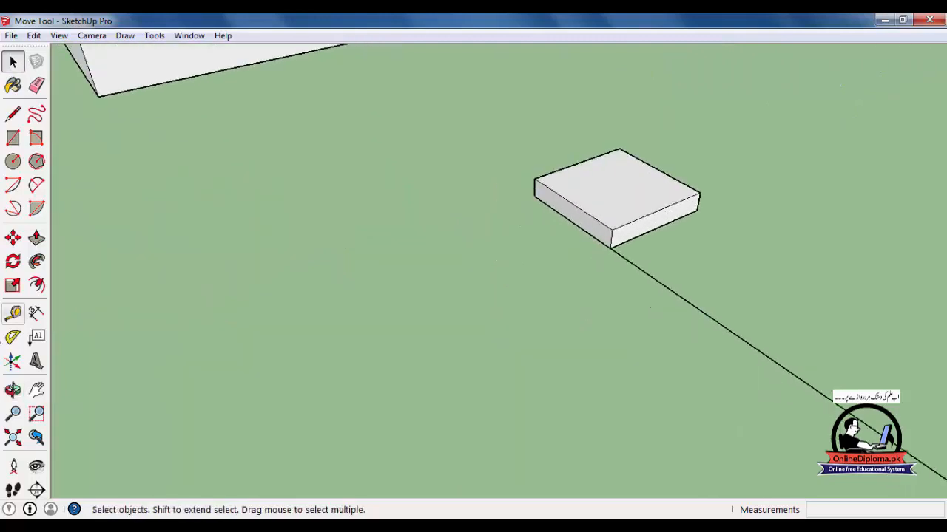
{"action": "left_click", "coordinate": [13, 316]}
{"action": "left_click", "coordinate": [535, 179]}
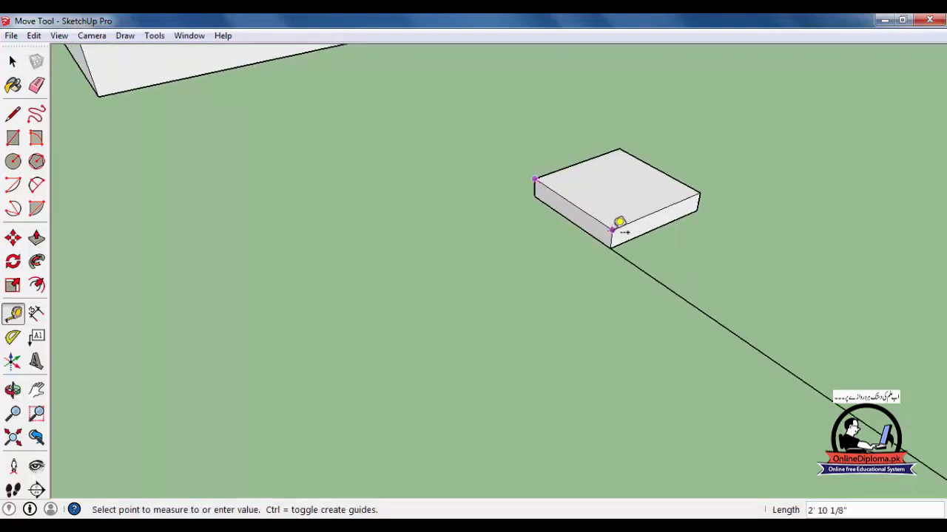
Try to copy the resized block 2' along the drawn line from its back lower corner, and undo the copy
{"action": "left_click", "coordinate": [13, 63]}
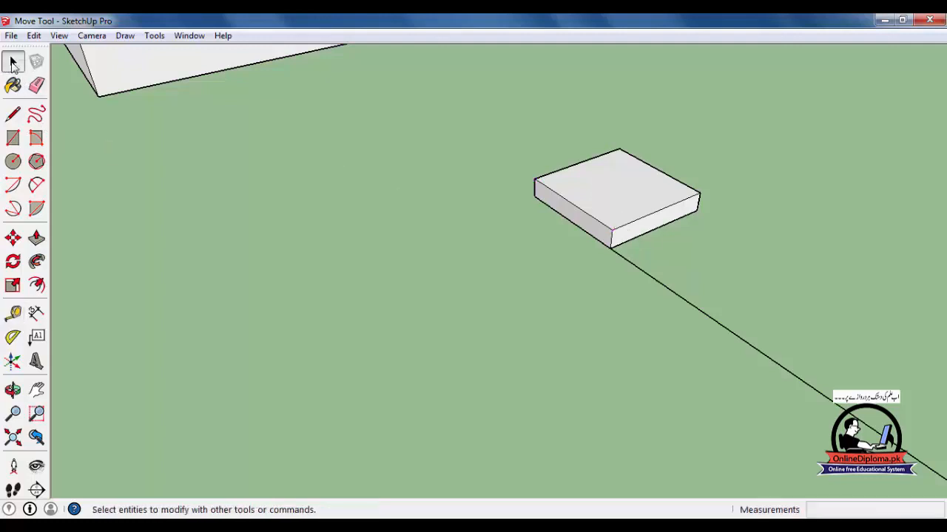
{"action": "scroll", "coordinate": [658, 363], "scroll_direction": "down", "scroll_amount": 5}
{"action": "middle_click_drag", "start_coordinate": [566, 321], "coordinate": [658, 337]}
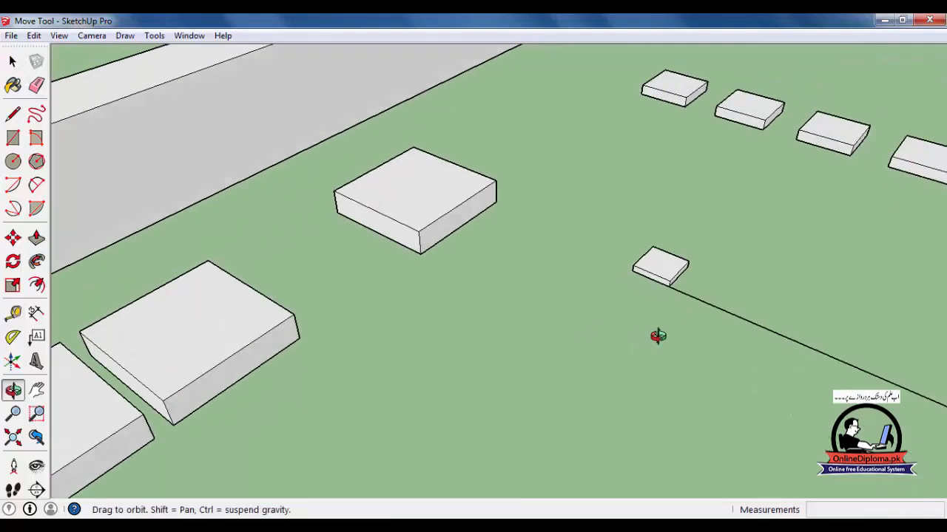
{"action": "scroll", "coordinate": [656, 335], "scroll_direction": "down", "scroll_amount": 4}
{"action": "middle_click_drag", "start_coordinate": [732, 382], "coordinate": [332, 323], "text": "shift"}
{"action": "scroll", "coordinate": [596, 441], "scroll_direction": "up", "scroll_amount": 3}
{"action": "middle_click_drag", "start_coordinate": [597, 440], "coordinate": [584, 436]}
{"action": "scroll", "coordinate": [92, 237], "scroll_direction": "up", "scroll_amount": 3}
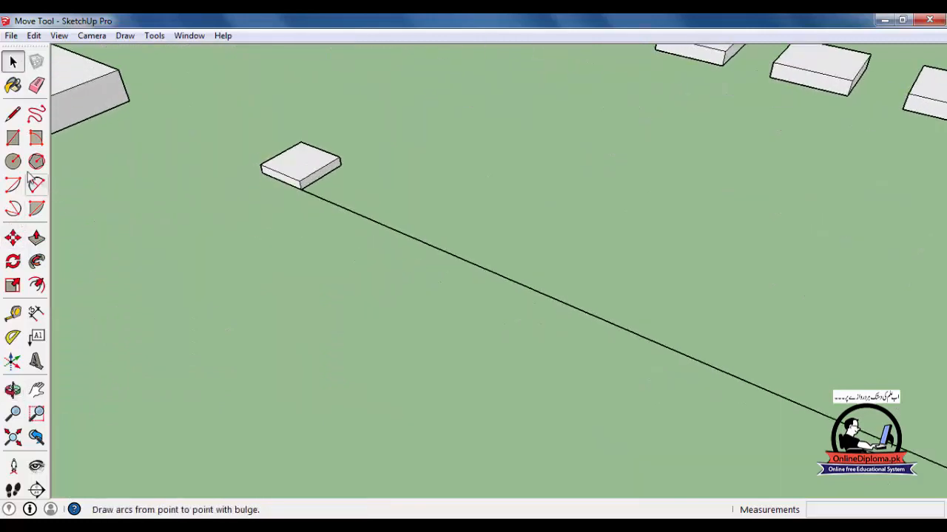
{"action": "left_click", "coordinate": [13, 237]}
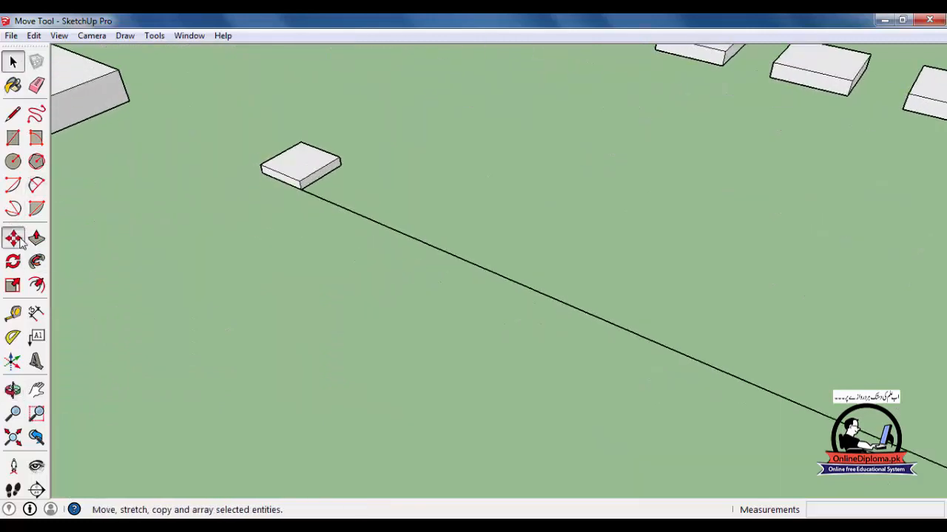
{"action": "left_click", "coordinate": [258, 171]}
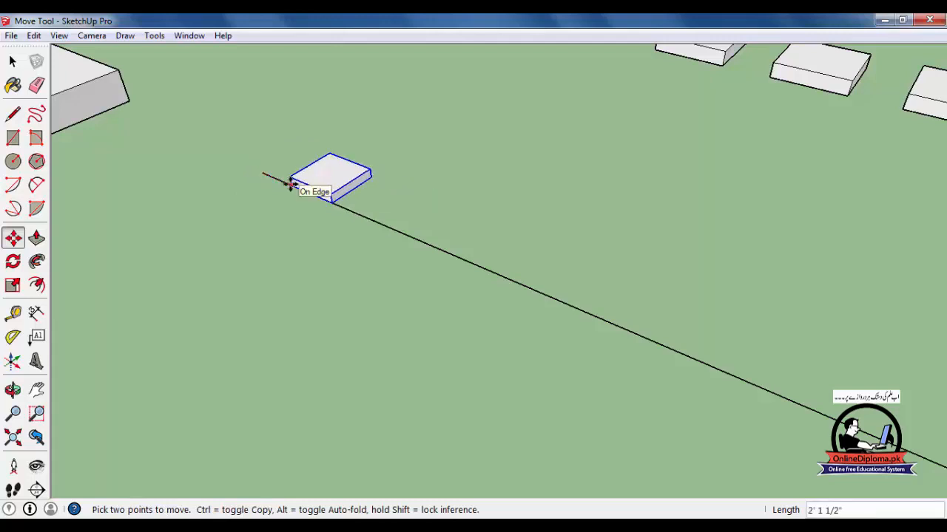
{"action": "key", "text": "ctrl"}
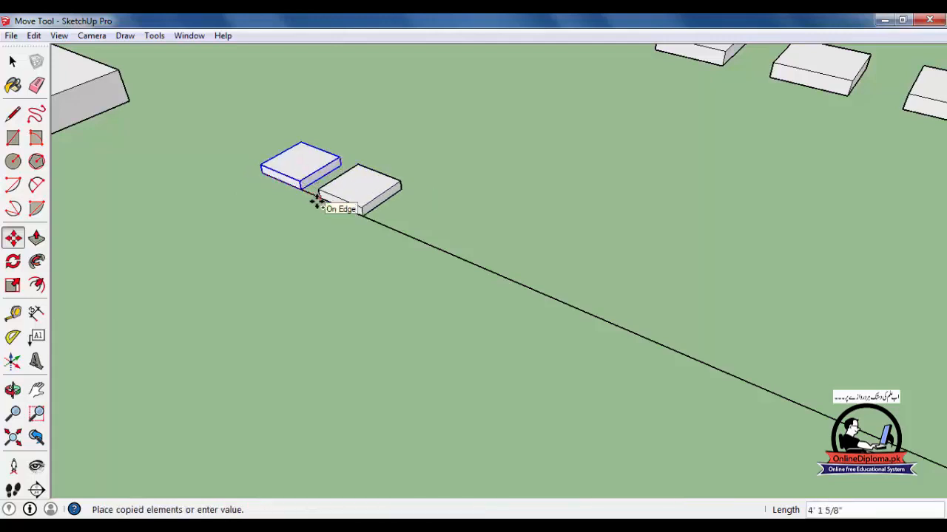
{"action": "type", "text": "2'"}
{"action": "key", "text": "Return"}
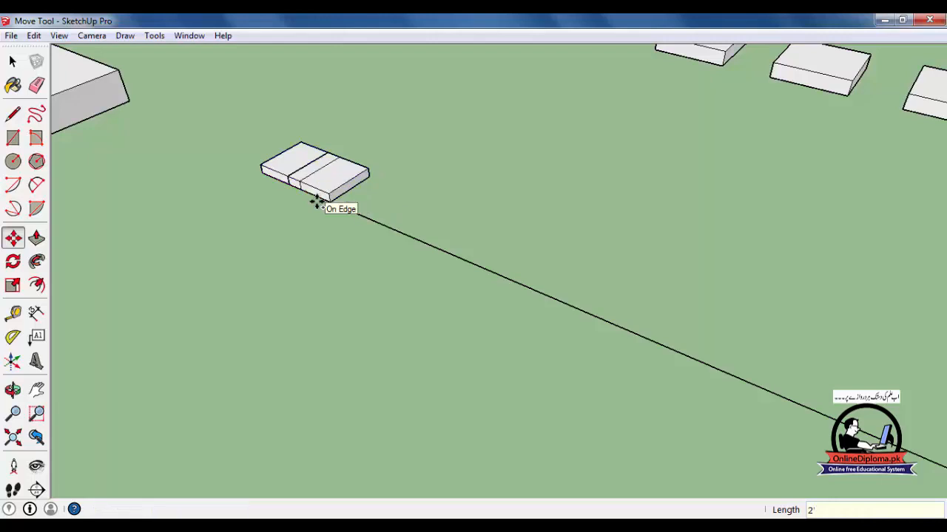
{"action": "key", "text": "ctrl+z"}
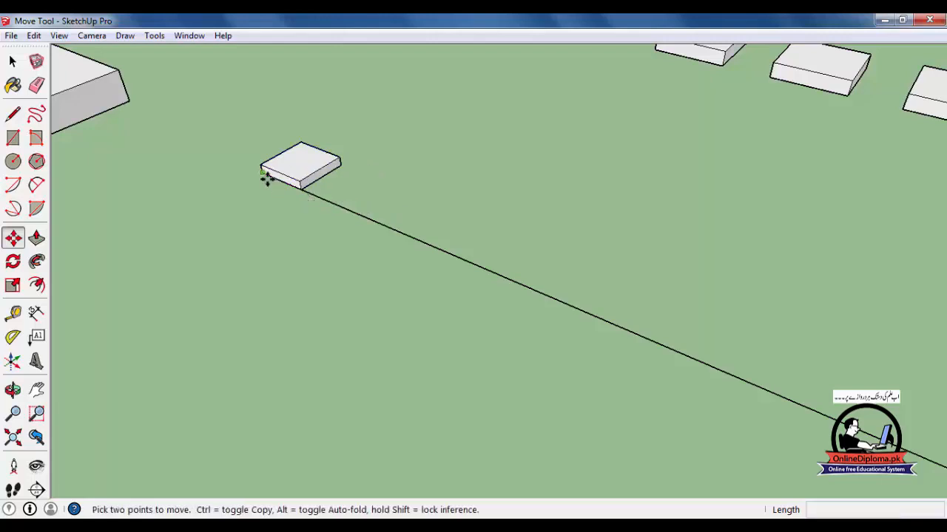
Try to copy the block along the line using its lower corner at the line's start as base point, and undo it
{"action": "left_click", "coordinate": [11, 62]}
{"action": "left_click", "coordinate": [285, 172]}
{"action": "left_click", "coordinate": [11, 241]}
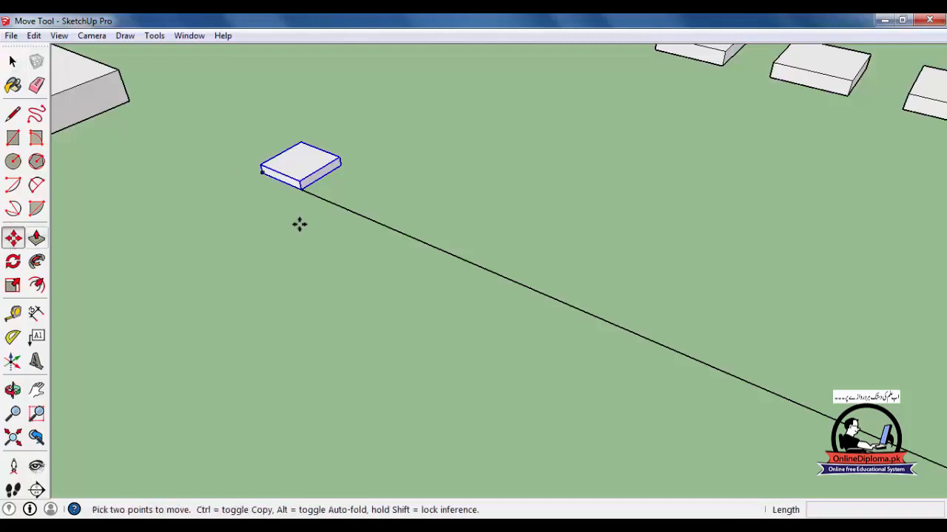
{"action": "left_click", "coordinate": [302, 188]}
{"action": "key", "text": "ctrl"}
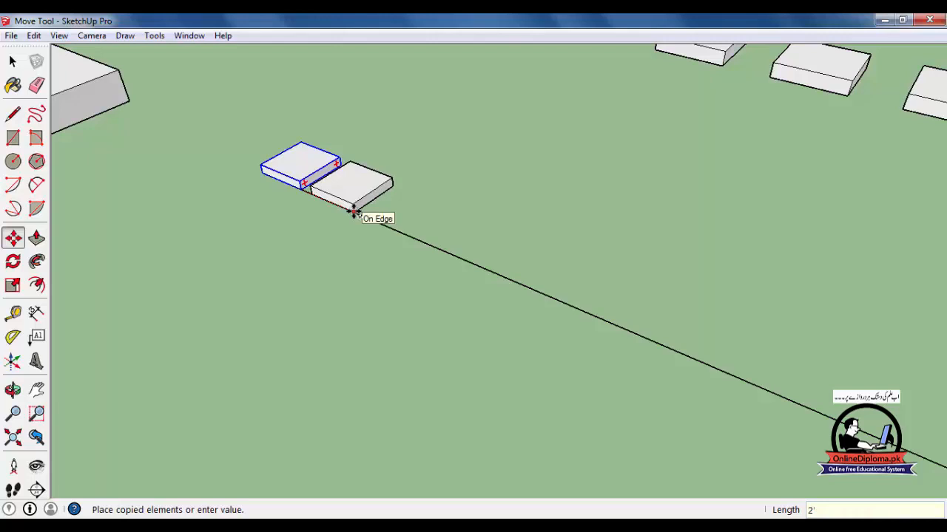
{"action": "left_click", "coordinate": [354, 212]}
{"action": "key", "text": "ctrl+z"}
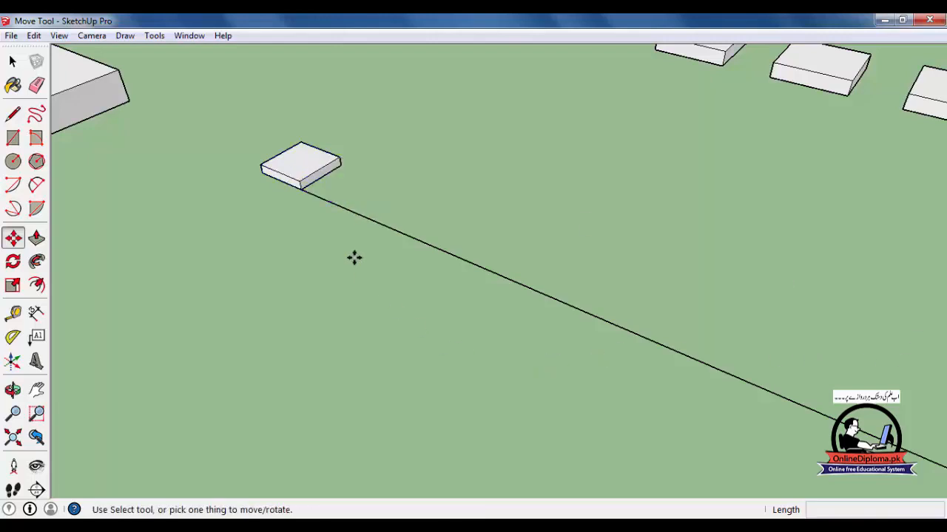
Copy the resized block 4' along the drawn line, using its back lower corner as the base point
{"action": "scroll", "coordinate": [354, 257], "scroll_direction": "up", "scroll_amount": 2}
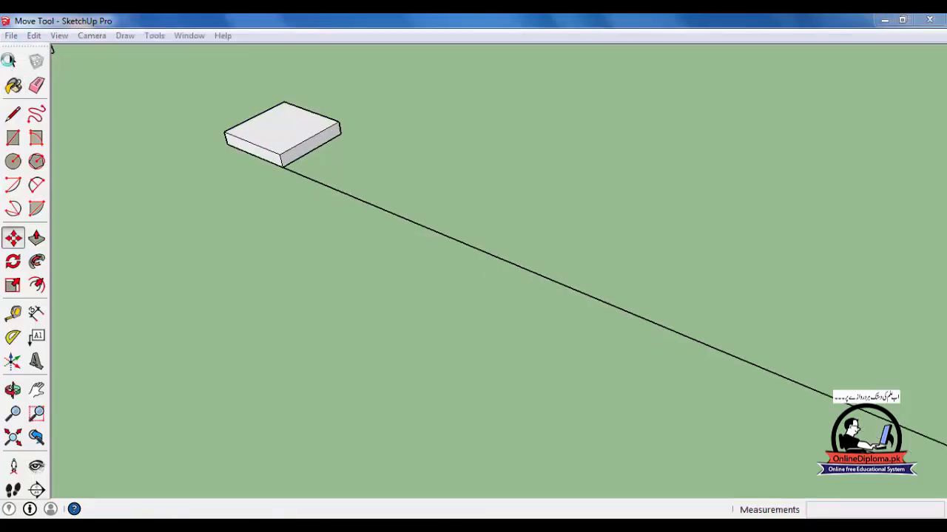
{"action": "left_click", "coordinate": [10, 61]}
{"action": "left_click", "coordinate": [937, 23]}
{"action": "left_click", "coordinate": [316, 152]}
{"action": "left_click", "coordinate": [12, 237]}
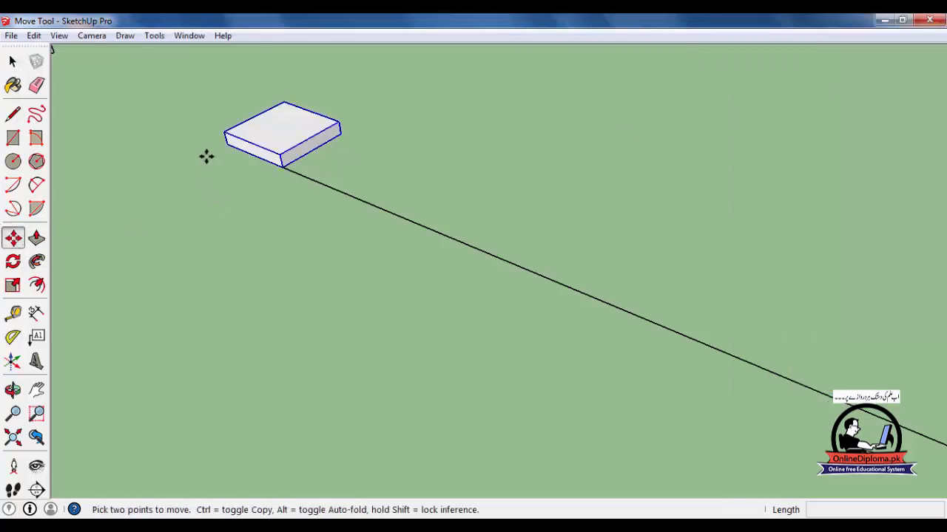
{"action": "left_click", "coordinate": [285, 172]}
{"action": "key", "text": "ctrl"}
{"action": "key", "text": "Escape"}
{"action": "left_click", "coordinate": [226, 142]}
{"action": "key", "text": "ctrl"}
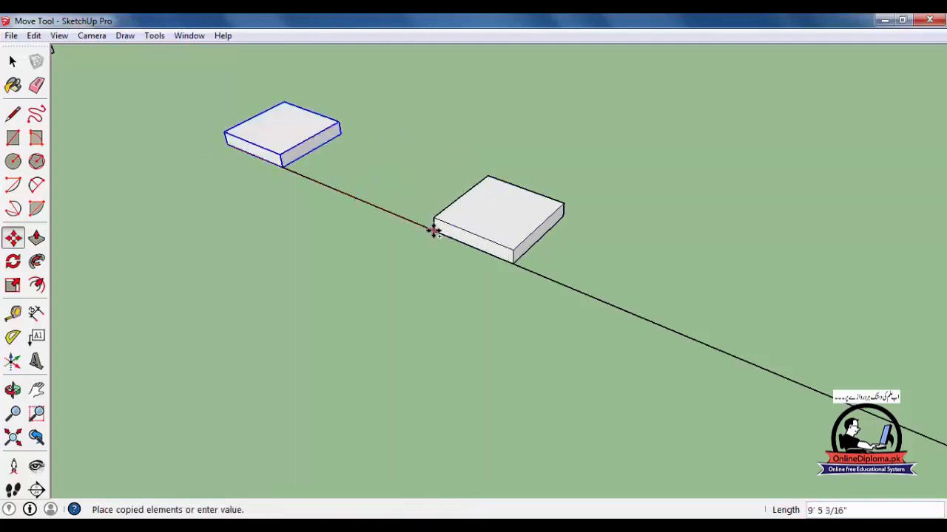
{"action": "type", "text": "4"}
{"action": "key", "text": "Return"}
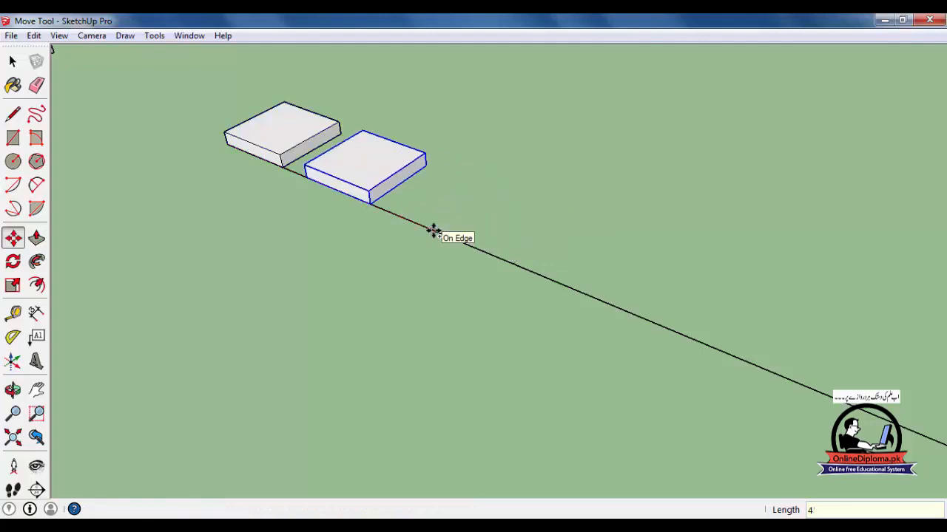
Multiply the 4' copy along the line into 5 copies, and raise the array to 10X
{"action": "scroll", "coordinate": [429, 231], "scroll_direction": "down", "scroll_amount": 4}
{"action": "middle_click_drag", "start_coordinate": [458, 262], "coordinate": [338, 268]}
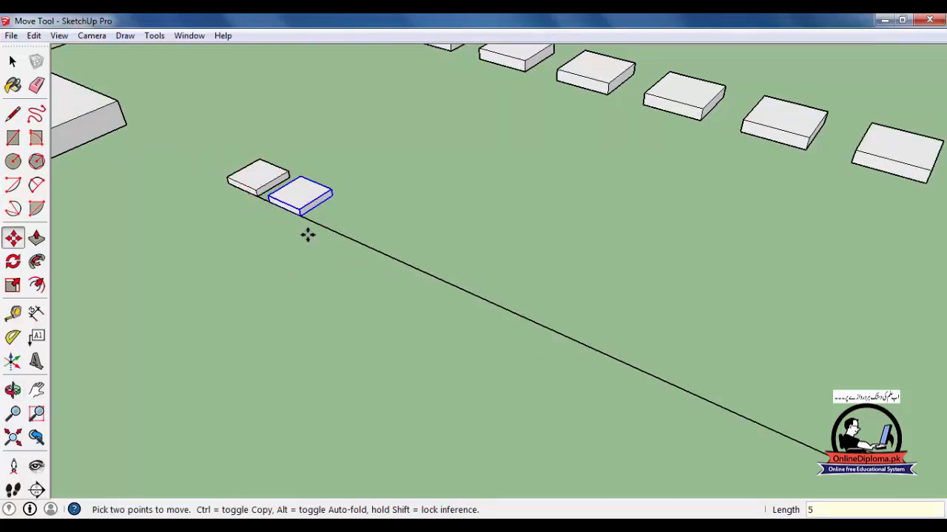
{"action": "key", "text": "Return"}
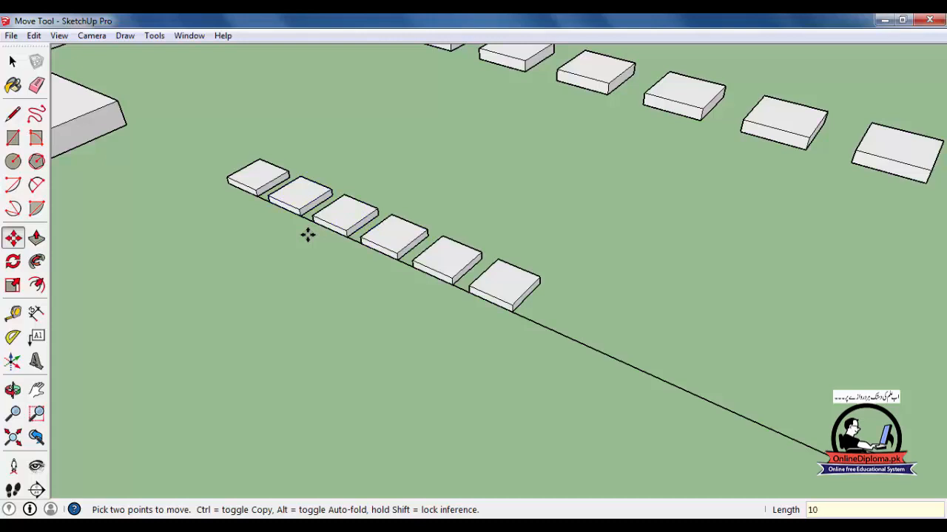
{"action": "key", "text": "Return"}
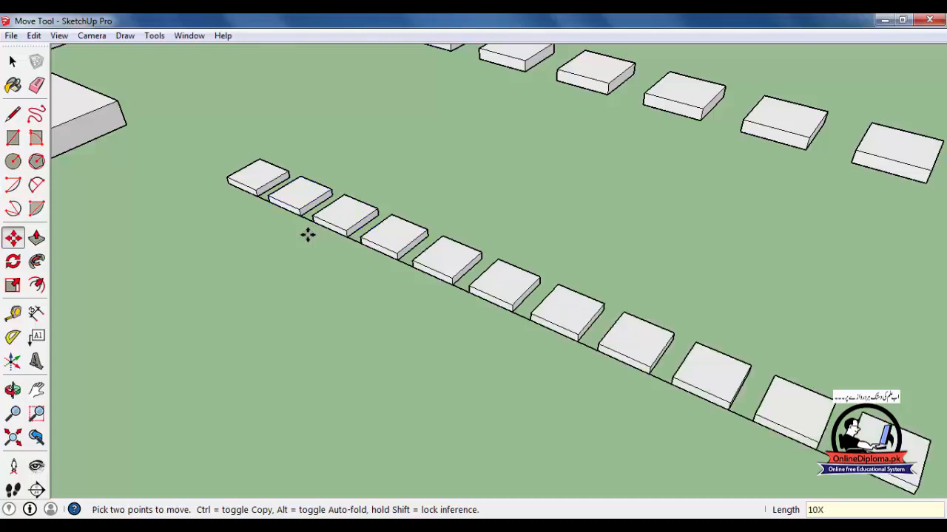
Pick the copied blocks one after another from the far end of the row to check the number of copies
{"action": "left_click", "coordinate": [12, 62]}
{"action": "left_click", "coordinate": [766, 415]}
{"action": "scroll", "coordinate": [699, 342], "scroll_direction": "down", "scroll_amount": 3}
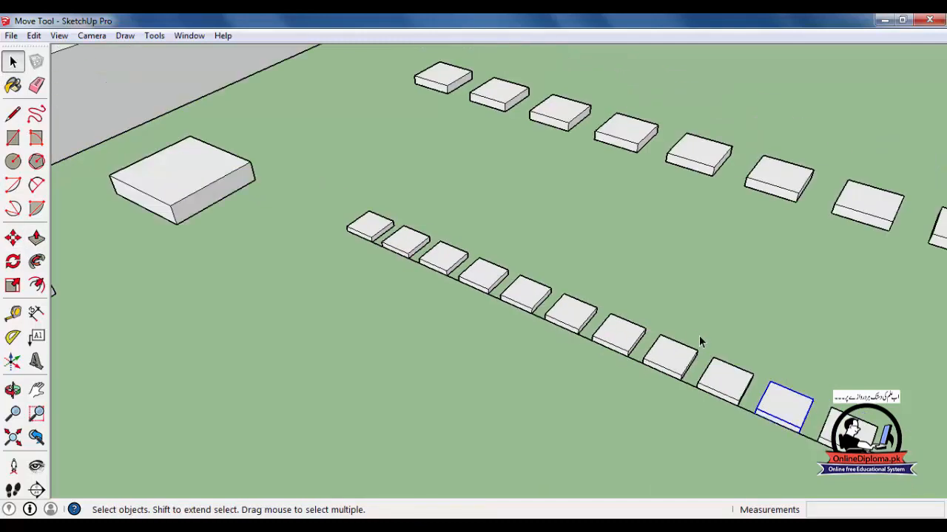
{"action": "left_click", "coordinate": [719, 383]}
{"action": "left_click", "coordinate": [669, 355]}
{"action": "left_click", "coordinate": [607, 338]}
{"action": "left_click", "coordinate": [543, 314]}
{"action": "left_click", "coordinate": [509, 300]}
{"action": "left_click", "coordinate": [491, 288]}
{"action": "left_click", "coordinate": [457, 263]}
{"action": "left_click", "coordinate": [411, 247]}
Undo the row of block copies along the line
{"action": "scroll", "coordinate": [581, 357], "scroll_direction": "down", "scroll_amount": 3}
{"action": "middle_click_drag", "start_coordinate": [580, 357], "coordinate": [610, 317]}
{"action": "scroll", "coordinate": [839, 385], "scroll_direction": "up", "scroll_amount": 2}
{"action": "middle_click_drag", "start_coordinate": [838, 384], "coordinate": [831, 392]}
{"action": "key", "text": "ctrl+z"}
{"action": "scroll", "coordinate": [367, 362], "scroll_direction": "up", "scroll_amount": 2}
{"action": "middle_click_drag", "start_coordinate": [564, 365], "coordinate": [560, 380]}
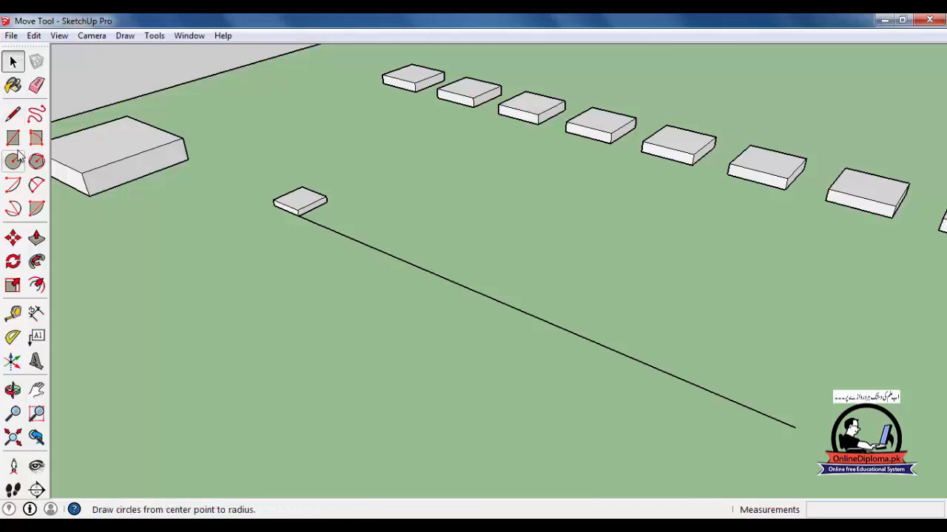
Copy the block to the line's far endpoint, divide the span with a 10/ array, and undo the copies
{"action": "left_click", "coordinate": [13, 238]}
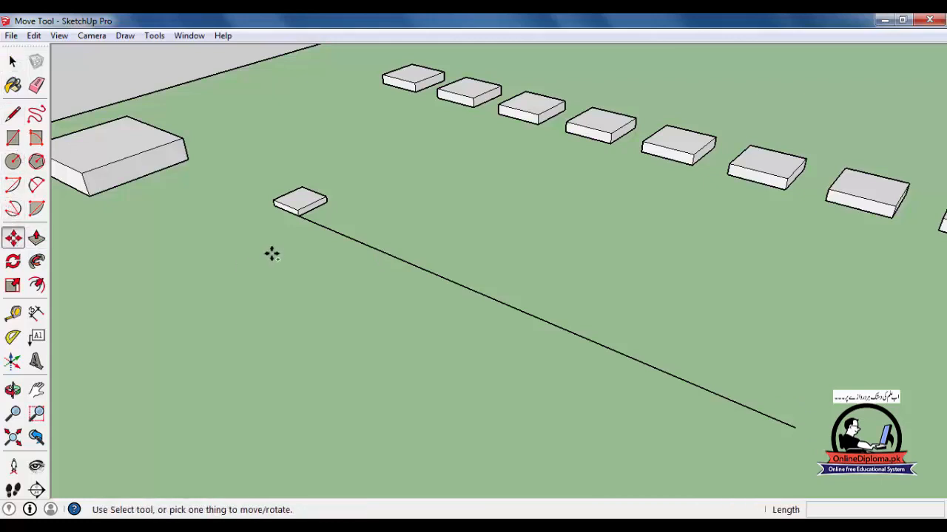
{"action": "left_click", "coordinate": [298, 214]}
{"action": "key", "text": "ctrl"}
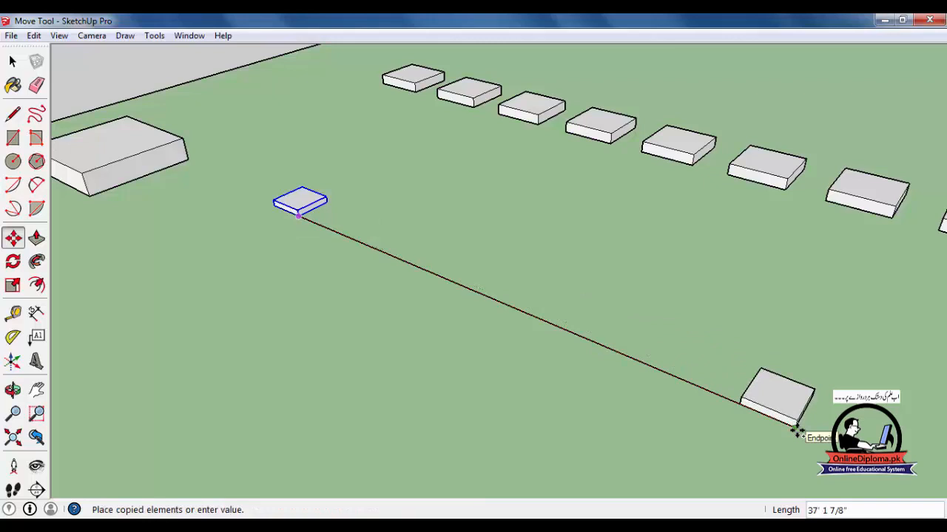
{"action": "left_click", "coordinate": [796, 432]}
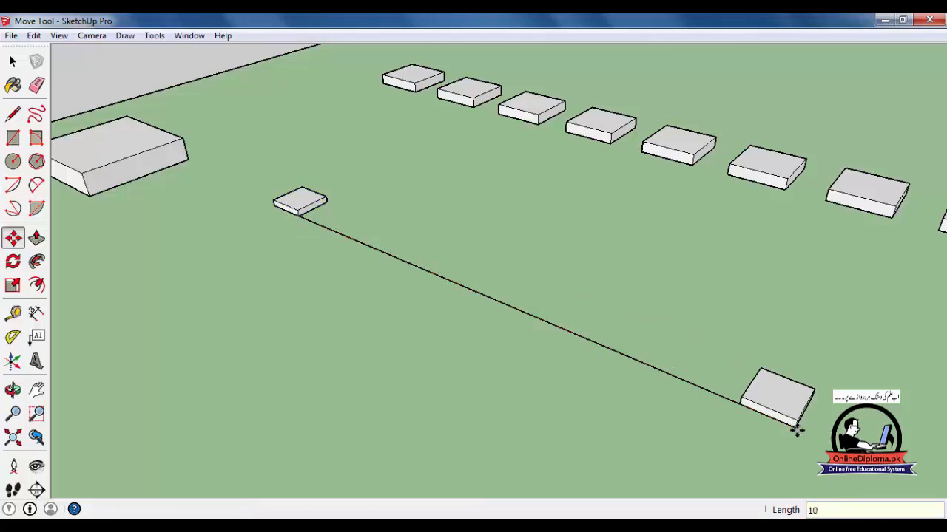
{"action": "key", "text": "Return"}
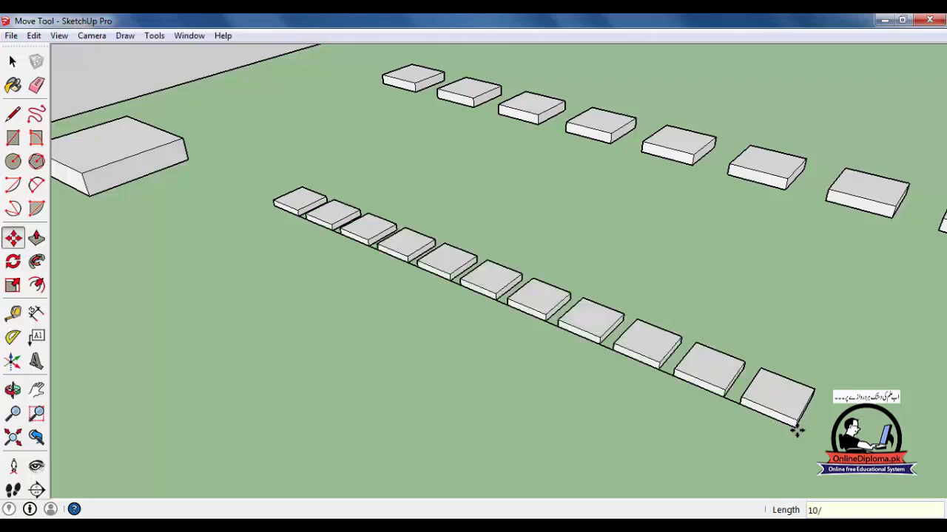
{"action": "key", "text": "ctrl+z"}
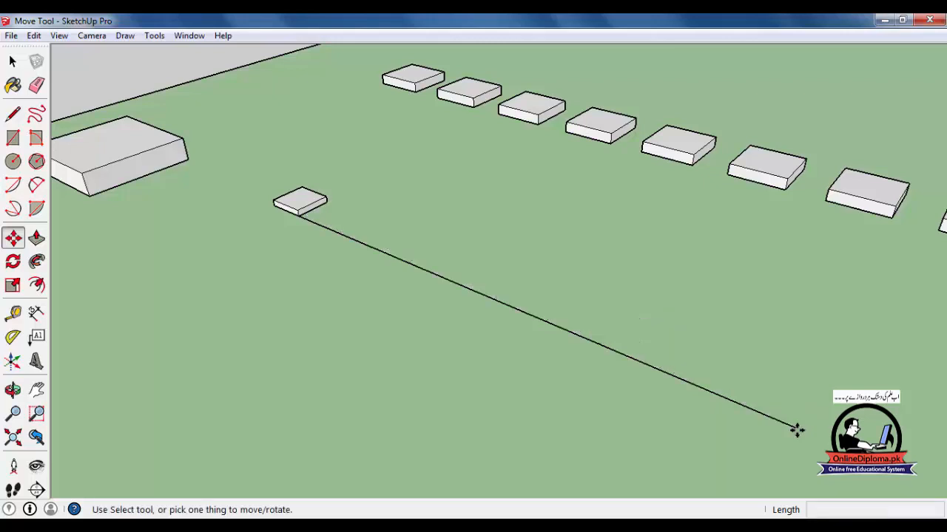
Copy the block from its lower corner at the line's start to the line's far endpoint
{"action": "scroll", "coordinate": [283, 222], "scroll_direction": "up", "scroll_amount": 2}
{"action": "key", "text": "space"}
{"action": "left_click", "coordinate": [298, 195]}
{"action": "scroll", "coordinate": [188, 219], "scroll_direction": "up", "scroll_amount": 1}
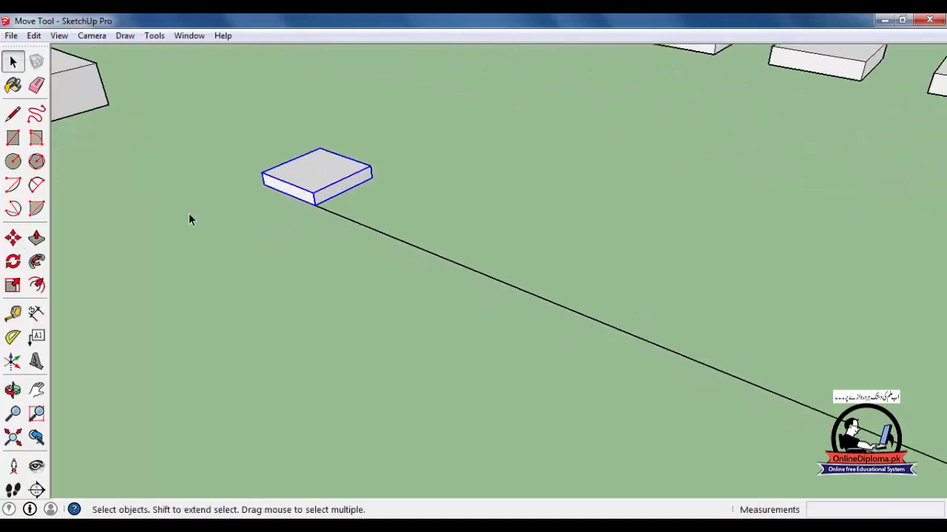
{"action": "left_click", "coordinate": [12, 237]}
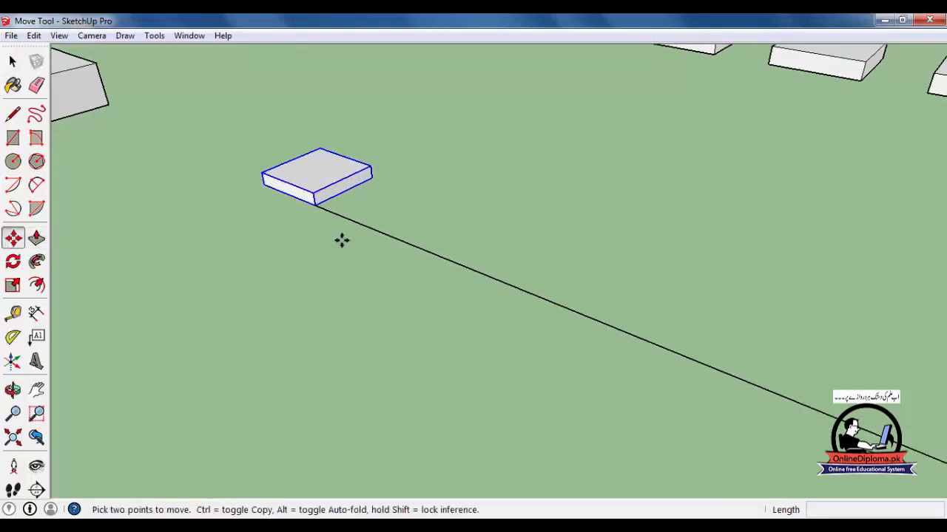
{"action": "left_click", "coordinate": [316, 207], "text": "ctrl"}
{"action": "scroll", "coordinate": [317, 207], "scroll_direction": "down", "scroll_amount": 2}
{"action": "scroll", "coordinate": [613, 276], "scroll_direction": "down", "scroll_amount": 3}
{"action": "scroll", "coordinate": [809, 369], "scroll_direction": "down", "scroll_amount": 4}
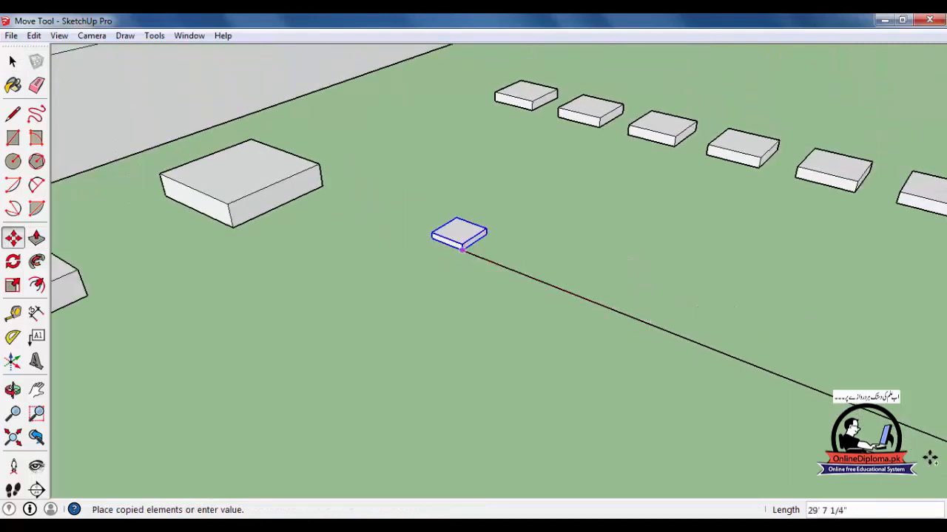
{"action": "left_click", "coordinate": [785, 389]}
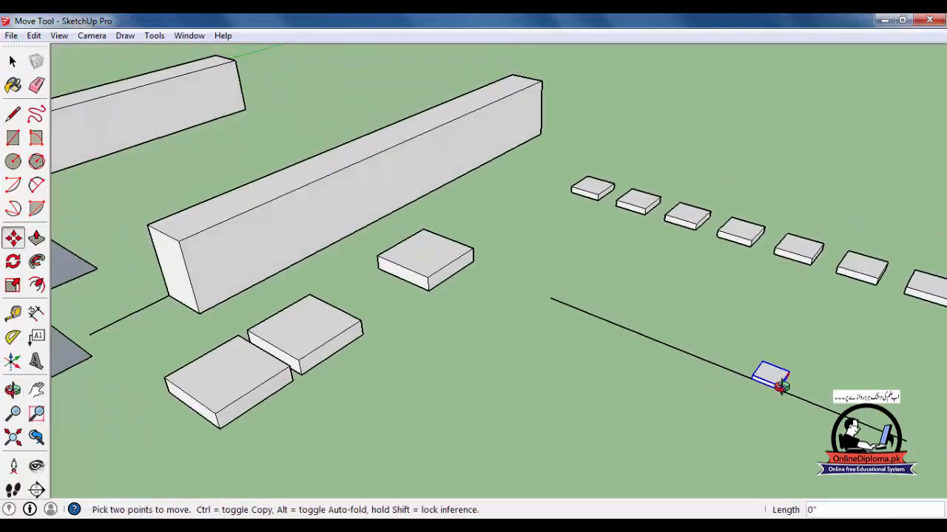
{"action": "middle_click_drag", "start_coordinate": [787, 397], "coordinate": [745, 353]}
{"action": "scroll", "coordinate": [744, 354], "scroll_direction": "up", "scroll_amount": 1}
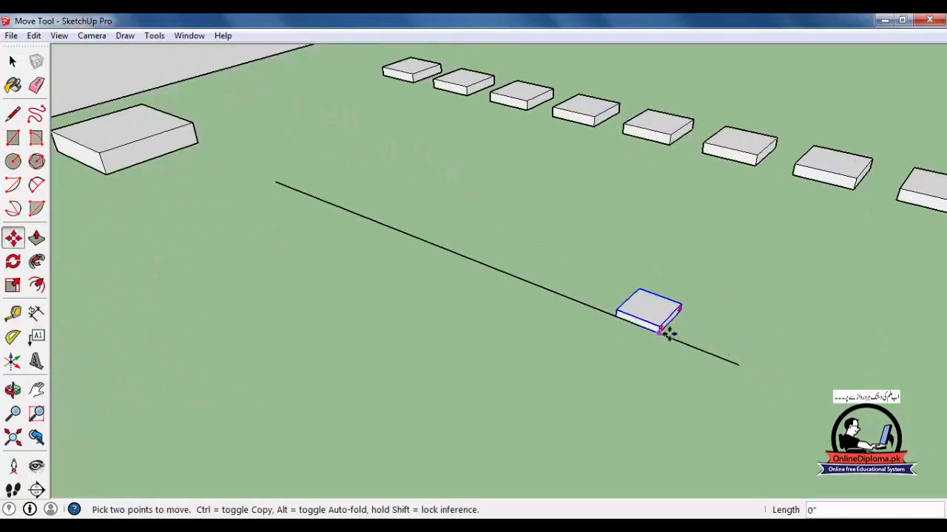
{"action": "key", "text": "ctrl"}
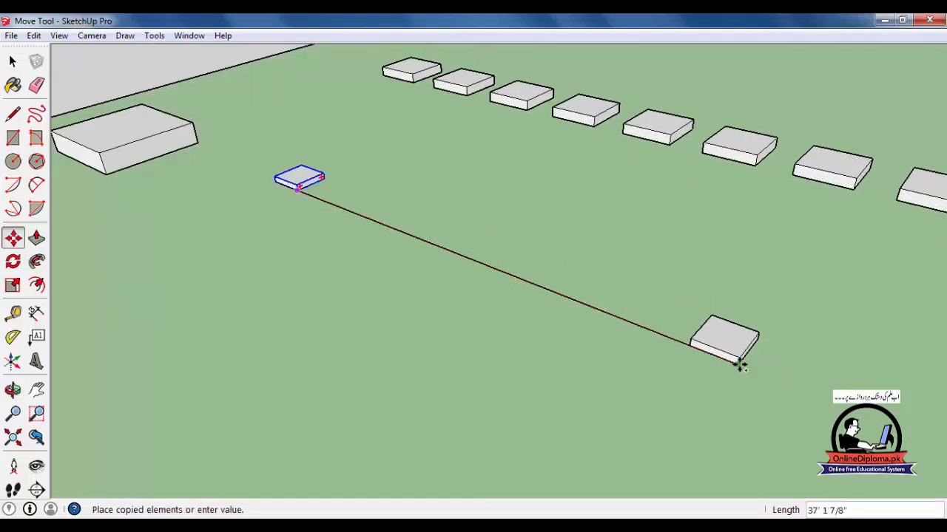
{"action": "left_click", "coordinate": [740, 363]}
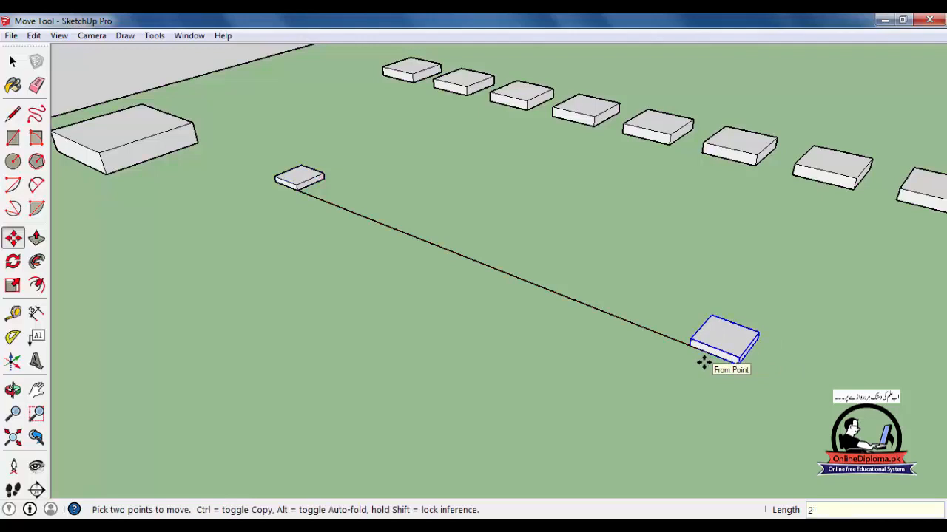
Fill the span between the two blocks with evenly spaced copies, trying 2/ and 4/ before setting the array to 5/
{"action": "type", "text": "2/"}
{"action": "key", "text": "Return"}
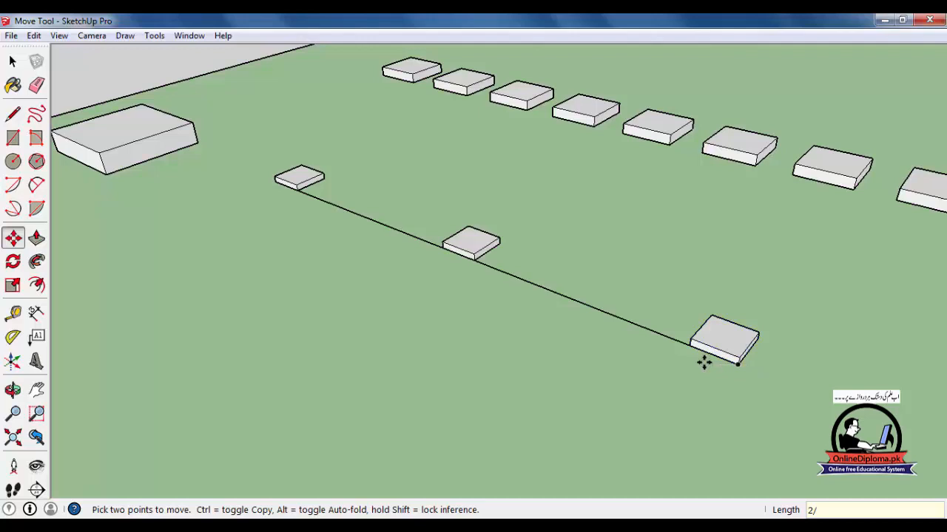
{"action": "type", "text": "4/"}
{"action": "key", "text": "Return"}
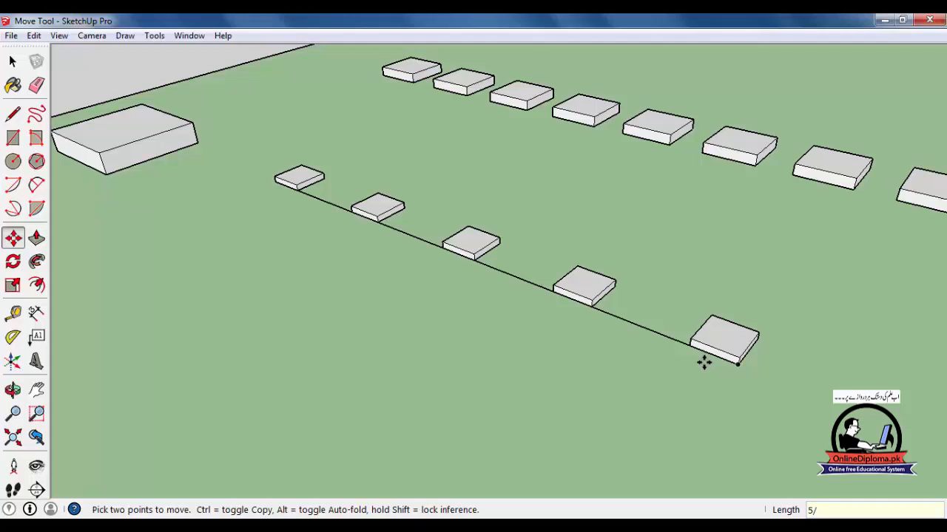
{"action": "key", "text": "Return"}
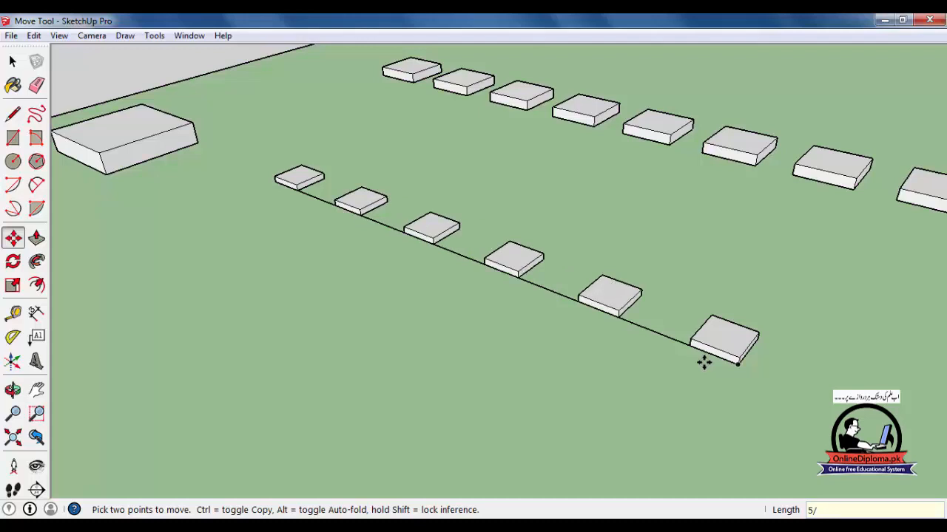
Set the array between the two end blocks to 6/ so the copies divide the line's span evenly
{"action": "key", "text": "Return"}
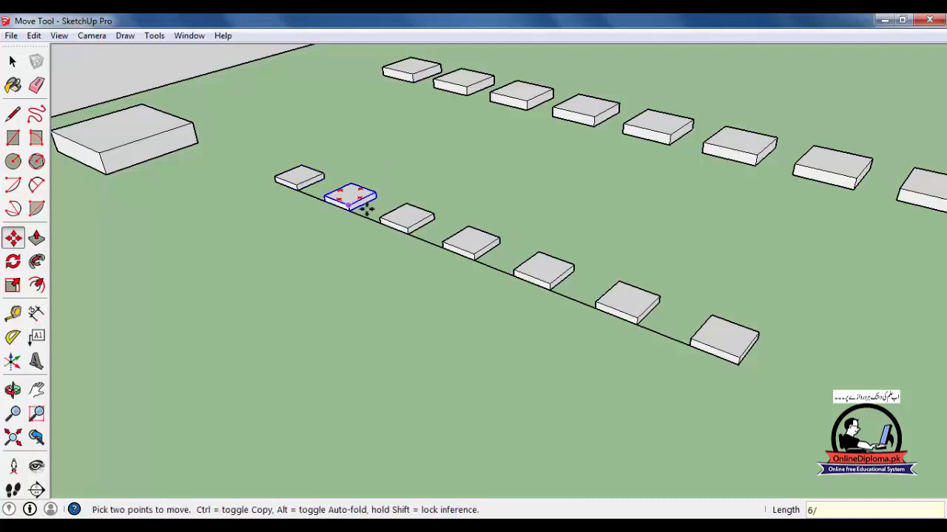
{"action": "key", "text": "space"}
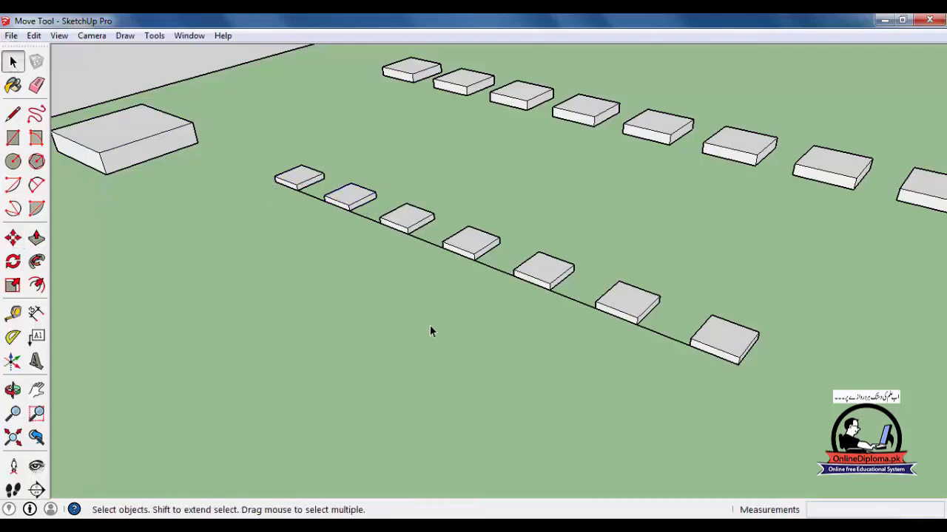
Save the Move Tool model with the finished rows of block copies
{"action": "scroll", "coordinate": [428, 329], "scroll_direction": "down", "scroll_amount": 2}
{"action": "scroll", "coordinate": [427, 334], "scroll_direction": "down", "scroll_amount": 5}
{"action": "middle_click_drag", "start_coordinate": [444, 336], "coordinate": [481, 340]}
{"action": "scroll", "coordinate": [569, 307], "scroll_direction": "up", "scroll_amount": 5}
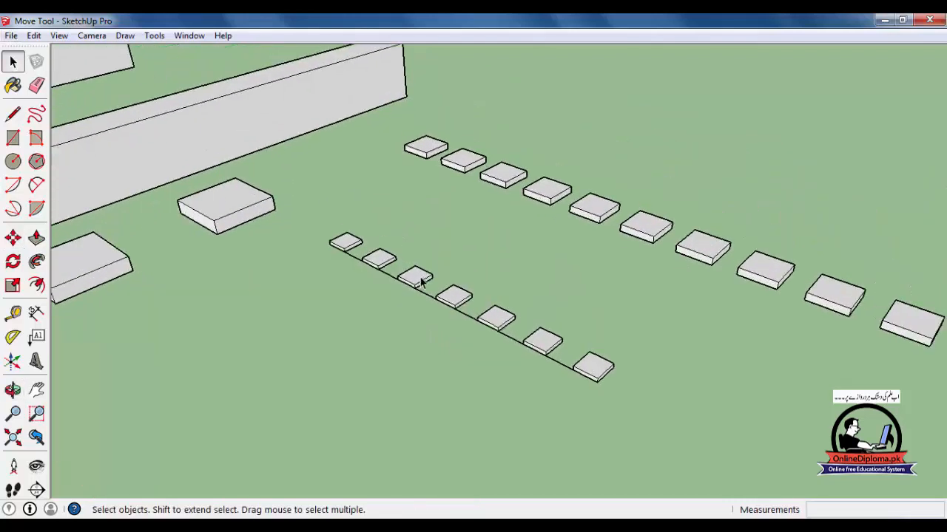
{"action": "scroll", "coordinate": [591, 212], "scroll_direction": "down", "scroll_amount": 4}
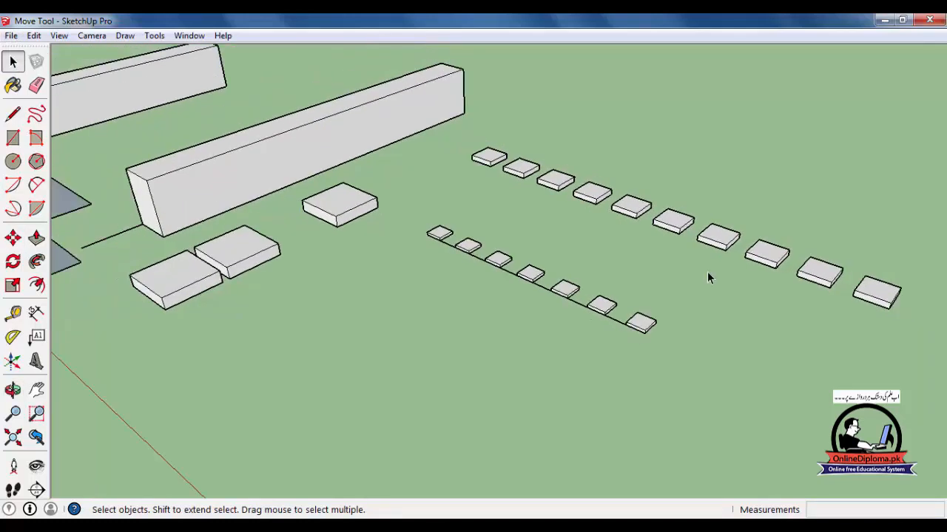
{"action": "scroll", "coordinate": [484, 159], "scroll_direction": "up", "scroll_amount": 4}
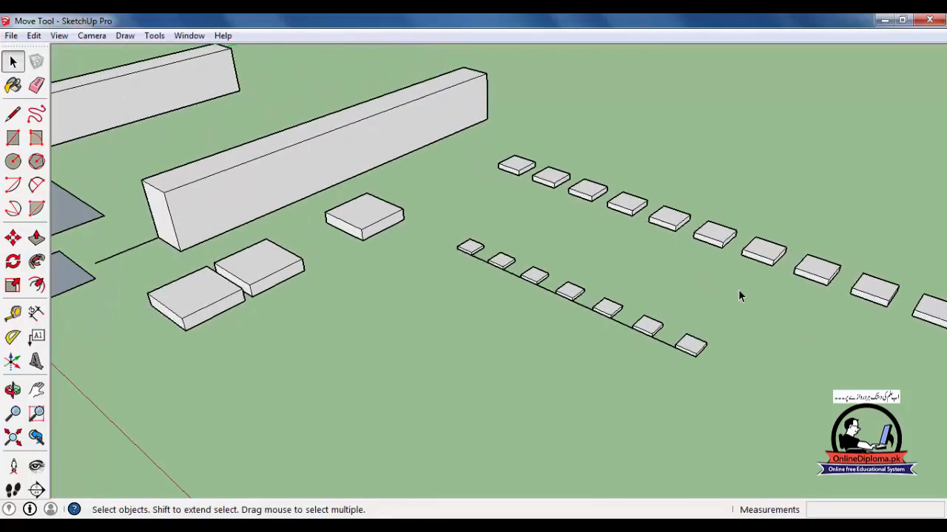
{"action": "left_click", "coordinate": [11, 36]}
{"action": "left_click", "coordinate": [34, 87]}
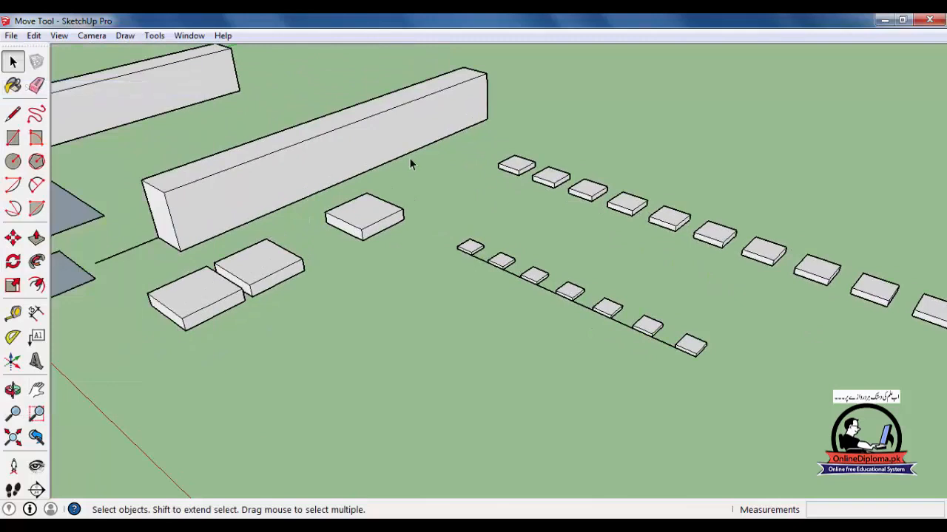